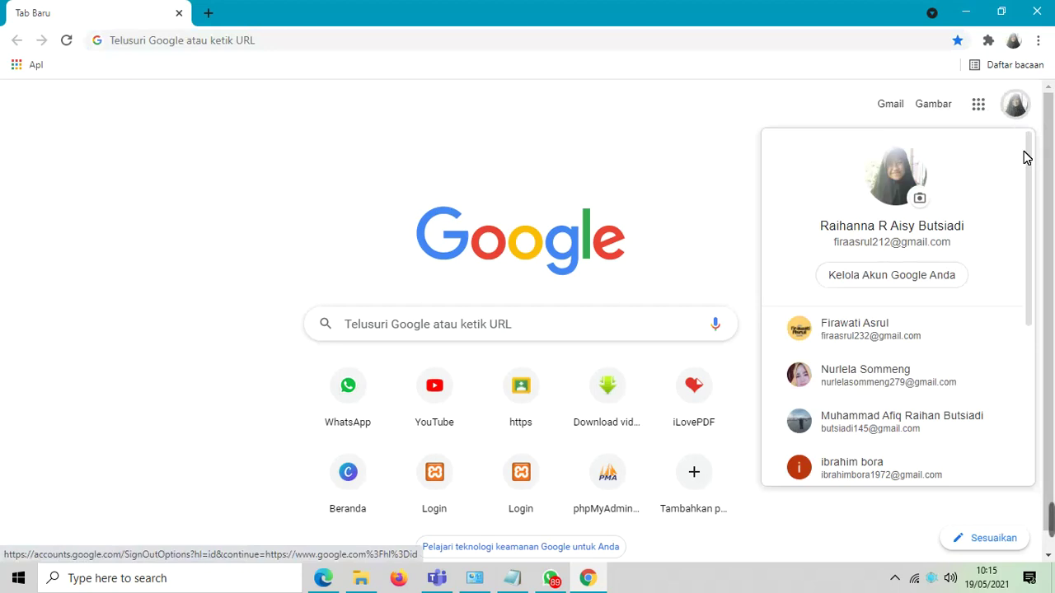
- Choose the school teaching account from the account list and open its Google Drive
left_click_drag(1029, 165, 1035, 270)
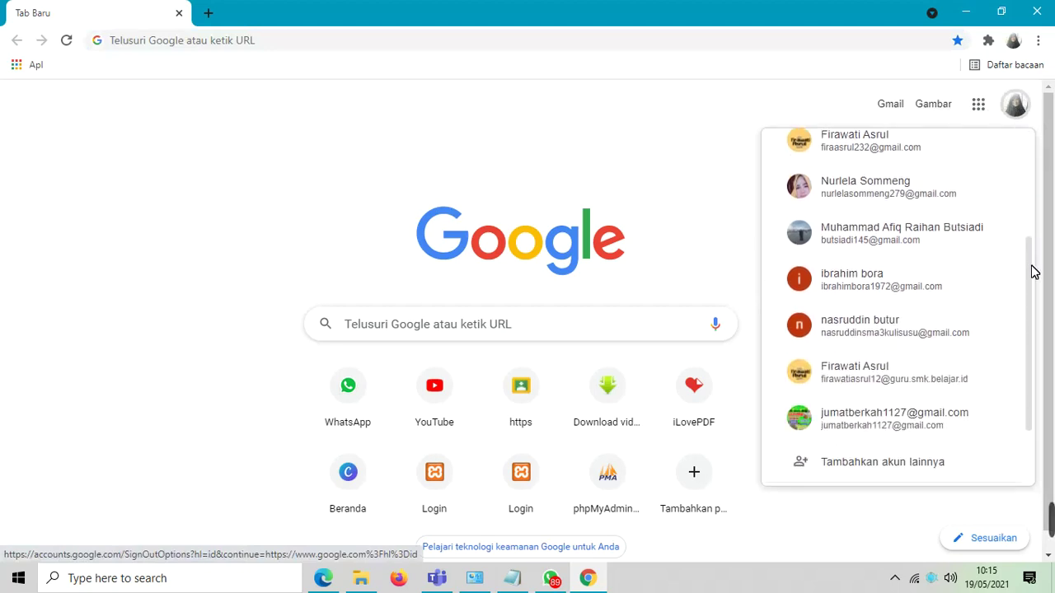
left_click(853, 376)
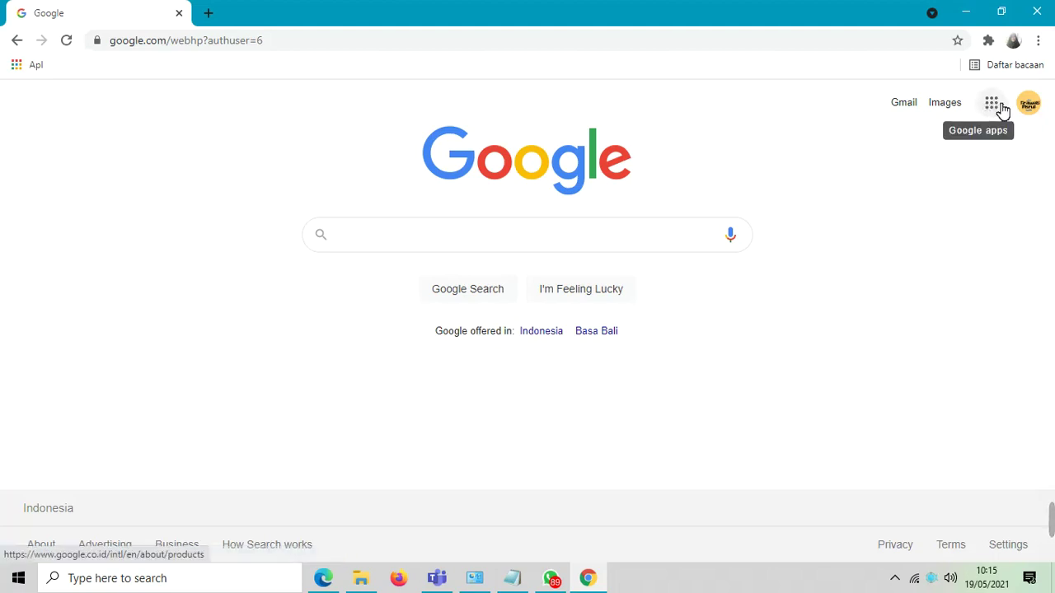
left_click(995, 104)
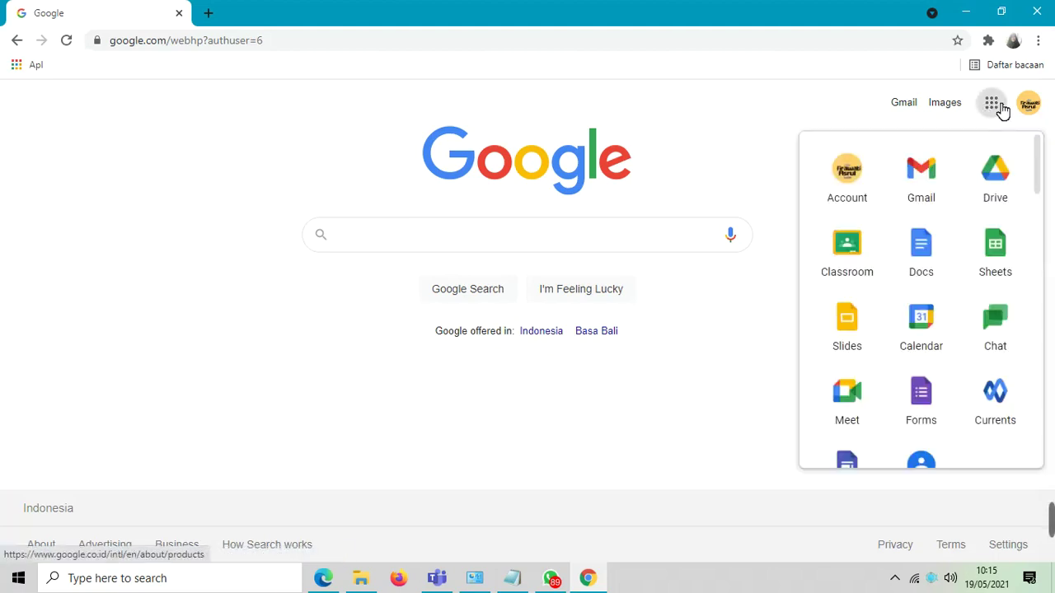
left_click(1003, 176)
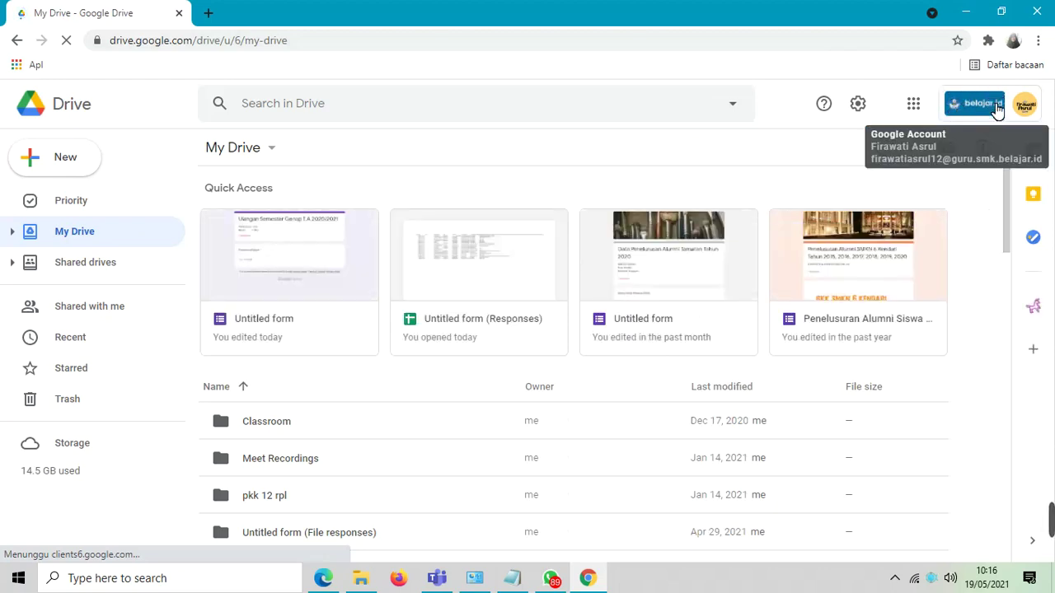
- Create a blank Google Form from Drive's New menu
left_click(66, 159)
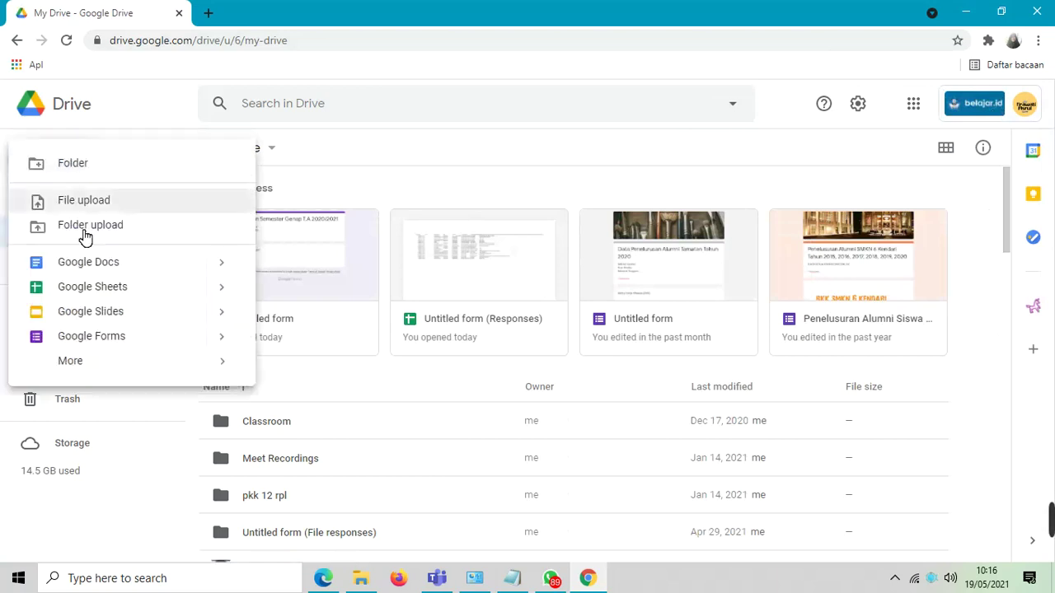
left_click(109, 342)
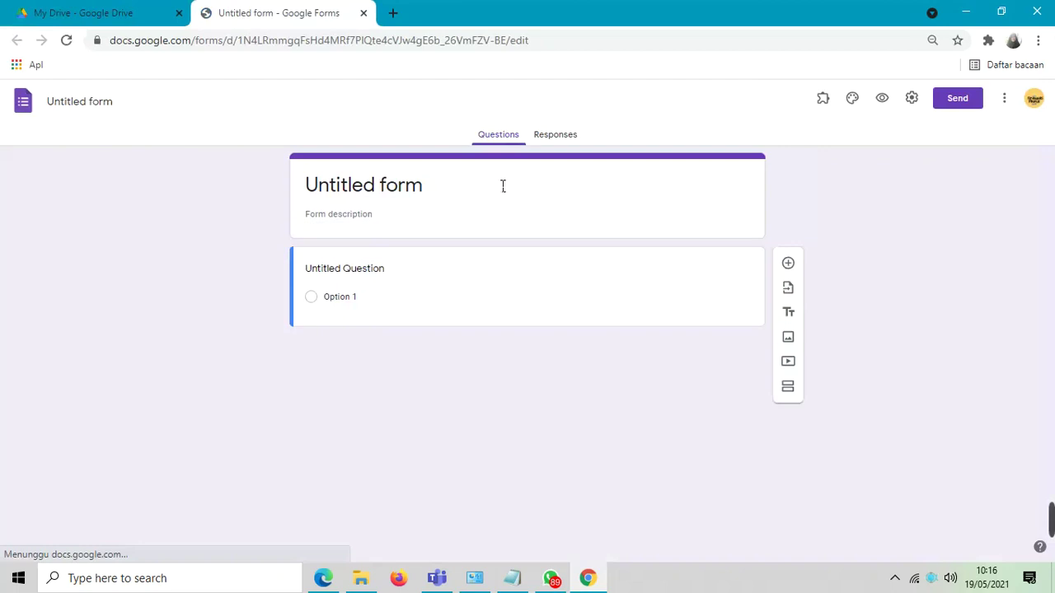
- Title the form and its file 'Ulangan Semester Genap'
left_click(397, 193)
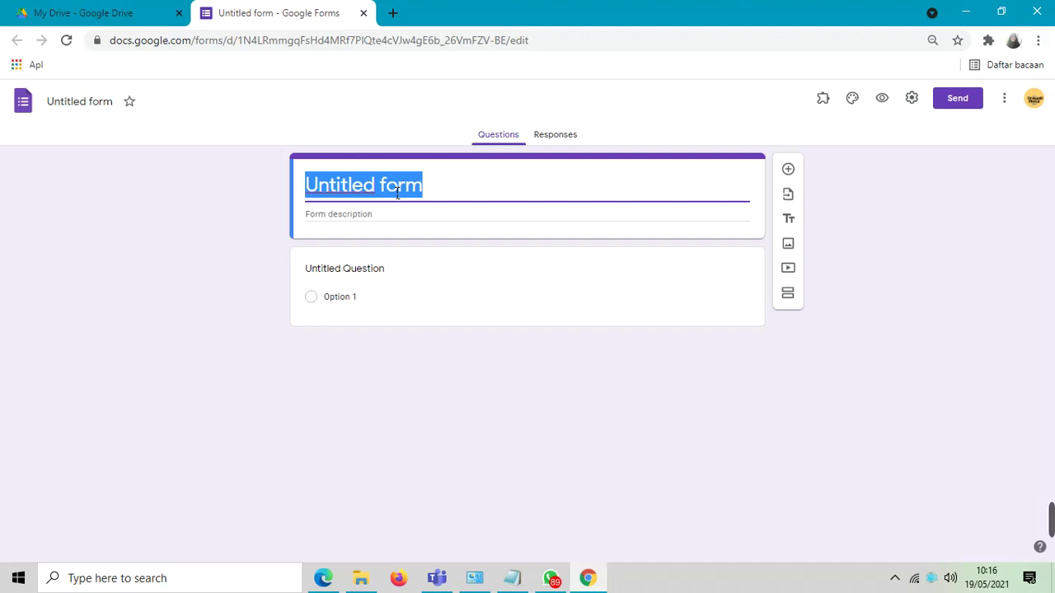
type("Ulangan ")
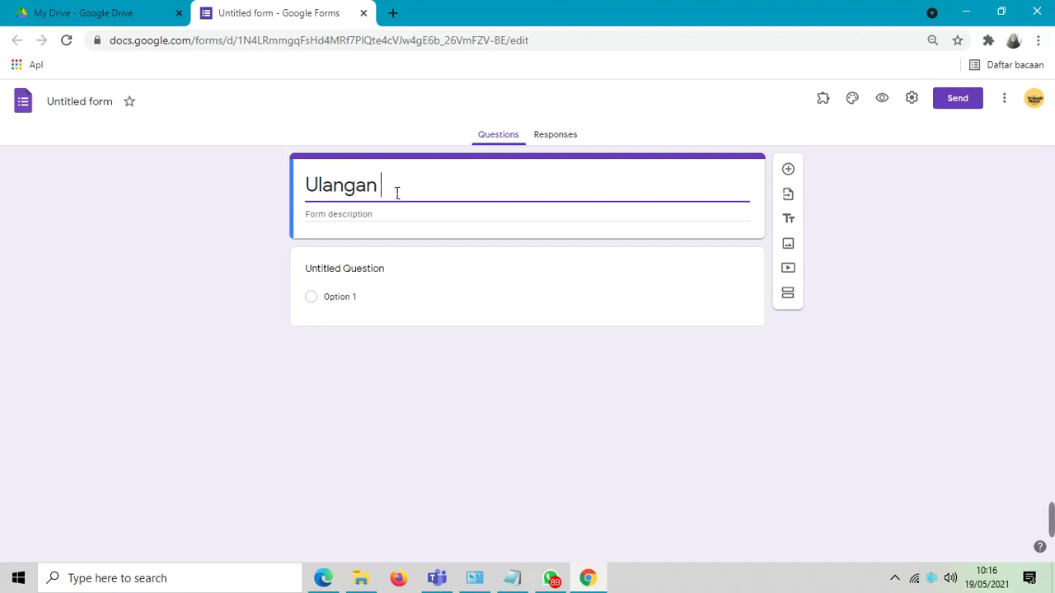
type("Semester")
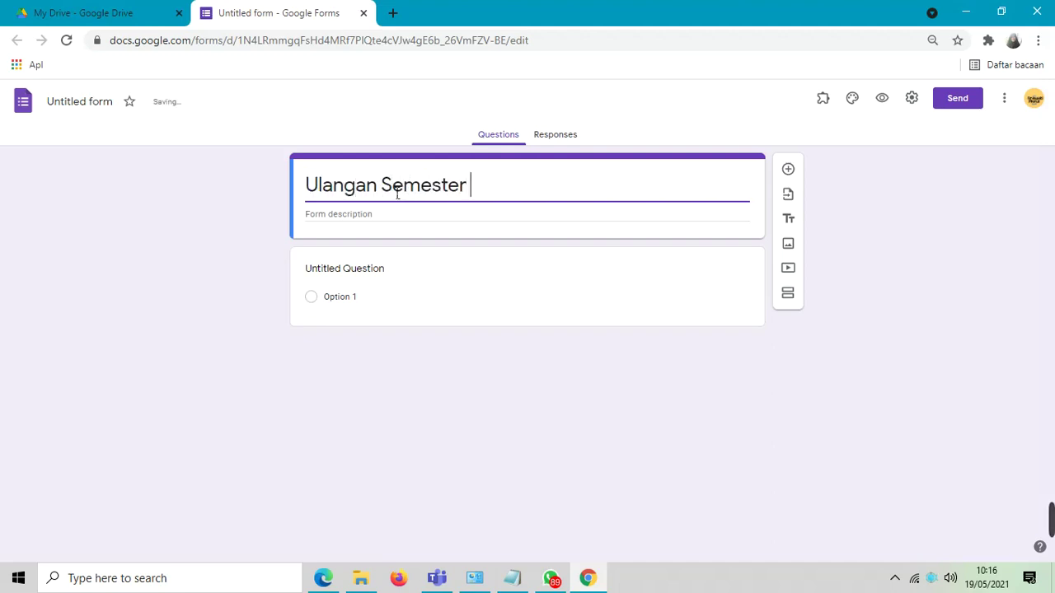
type(" Genap")
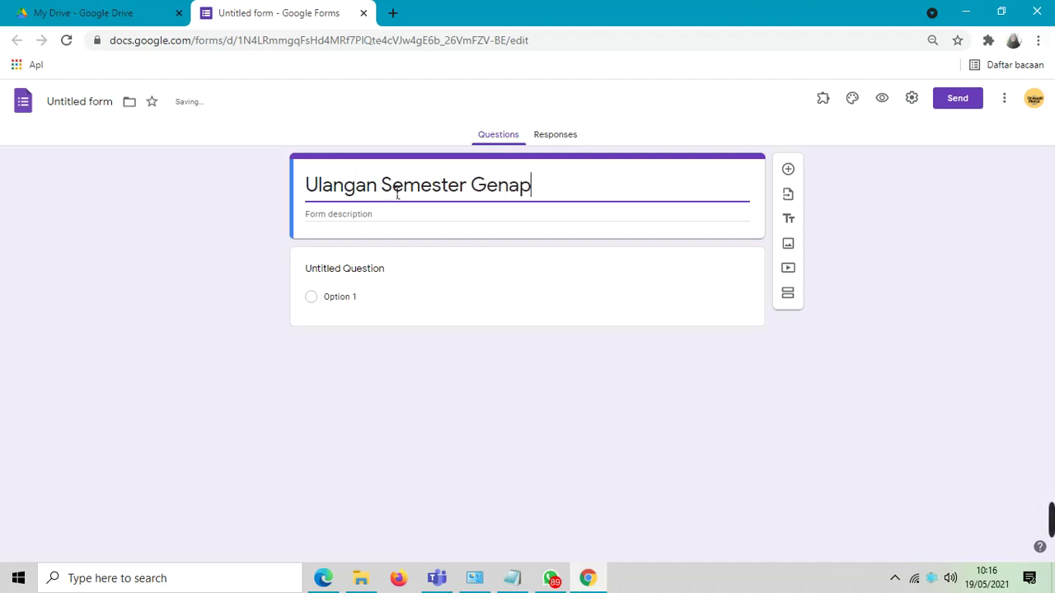
left_click(83, 103)
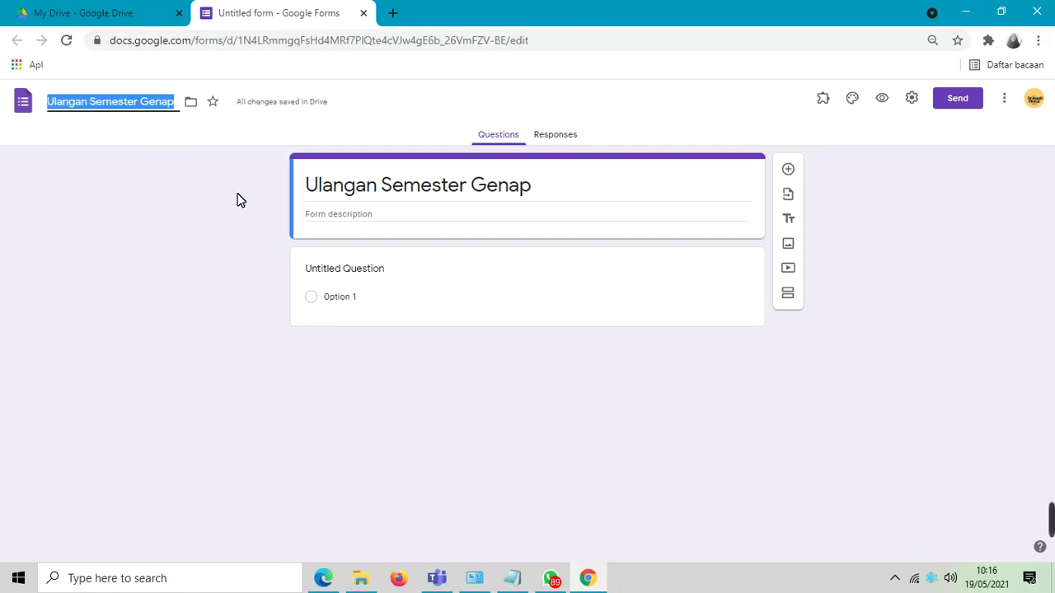
- Add the form description 'Jawablah dengan jujur dan teliti!'
left_click(380, 215)
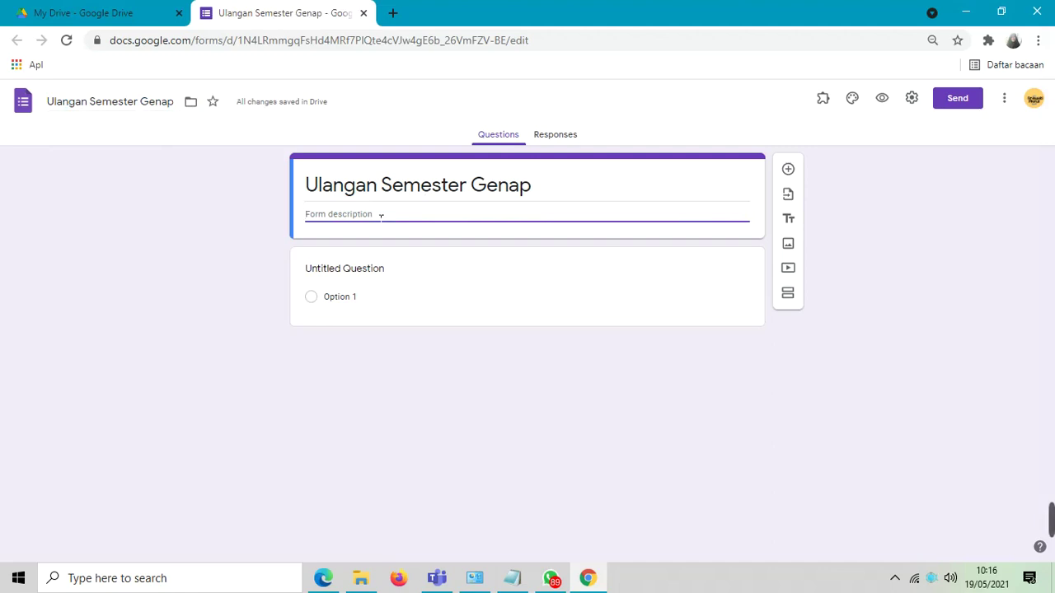
type("Jaba")
key("BackSpace")
key("BackSpace")
key("BackSpace")
type("awablah dengan juju")
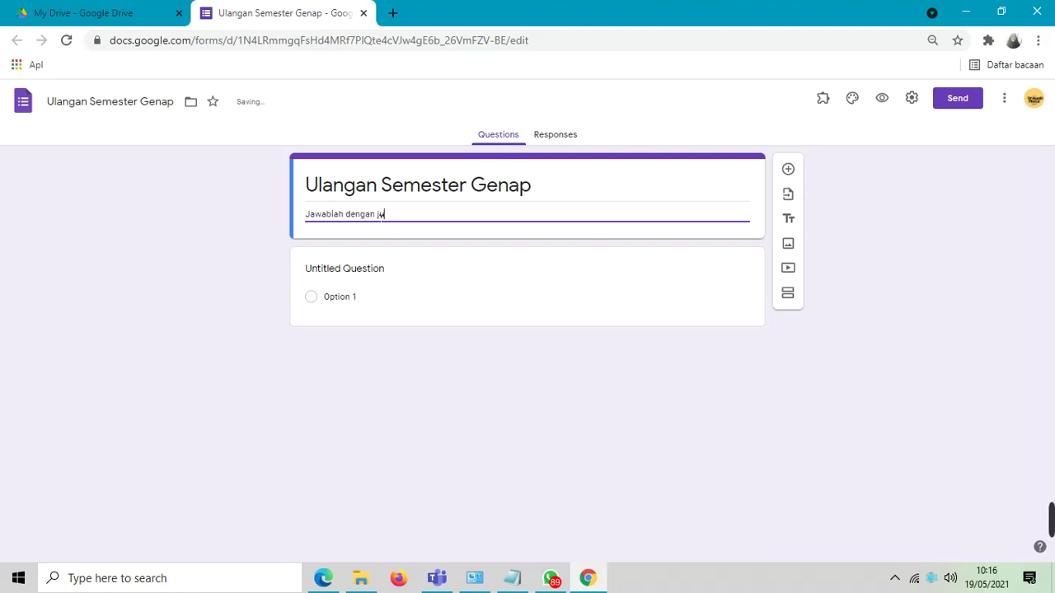
type("r dan terliti")
key("BackSpace")
key("BackSpace")
key("BackSpace")
key("BackSpace")
type("liti !")
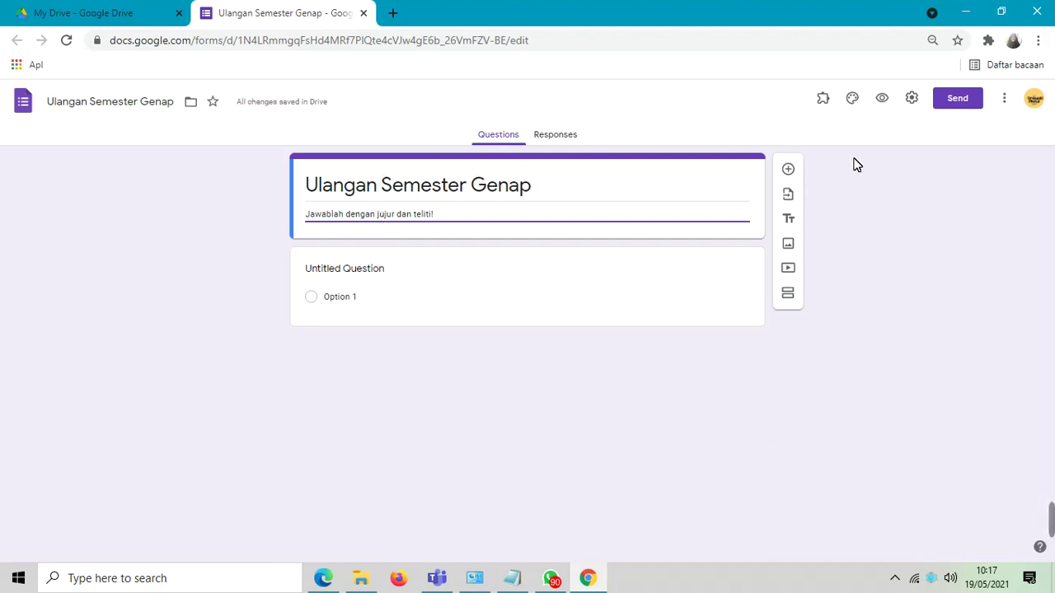
- Add a new required short-answer question and enable response validation on it
left_click(789, 170)
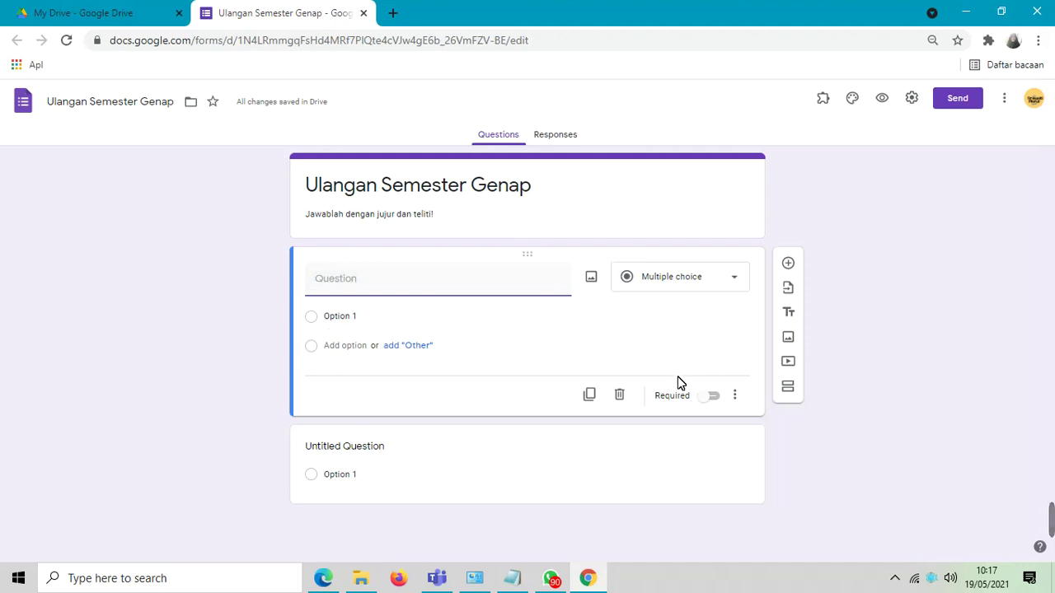
left_click(723, 401)
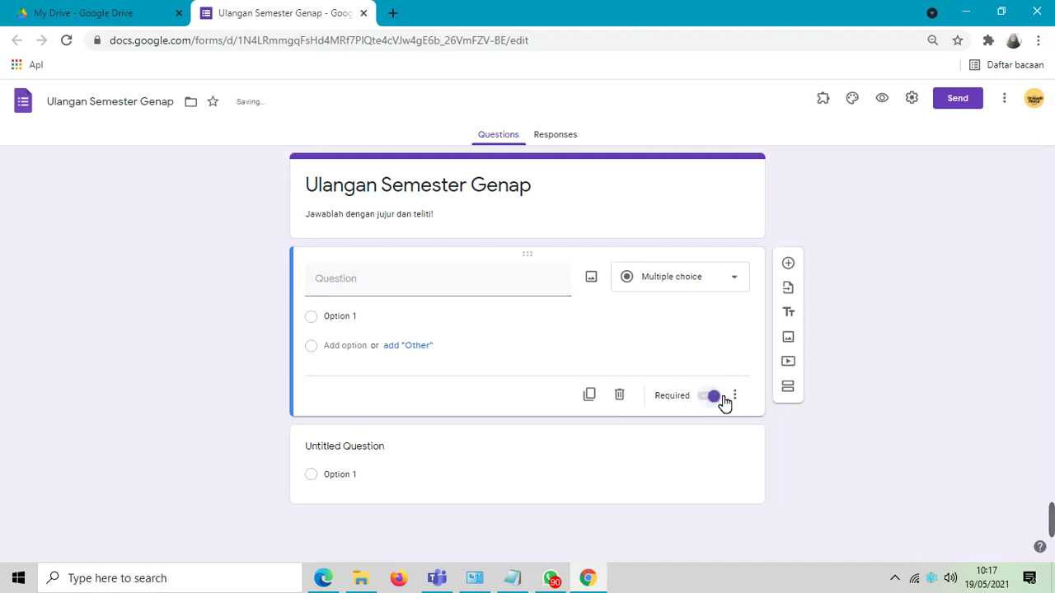
left_click(737, 282)
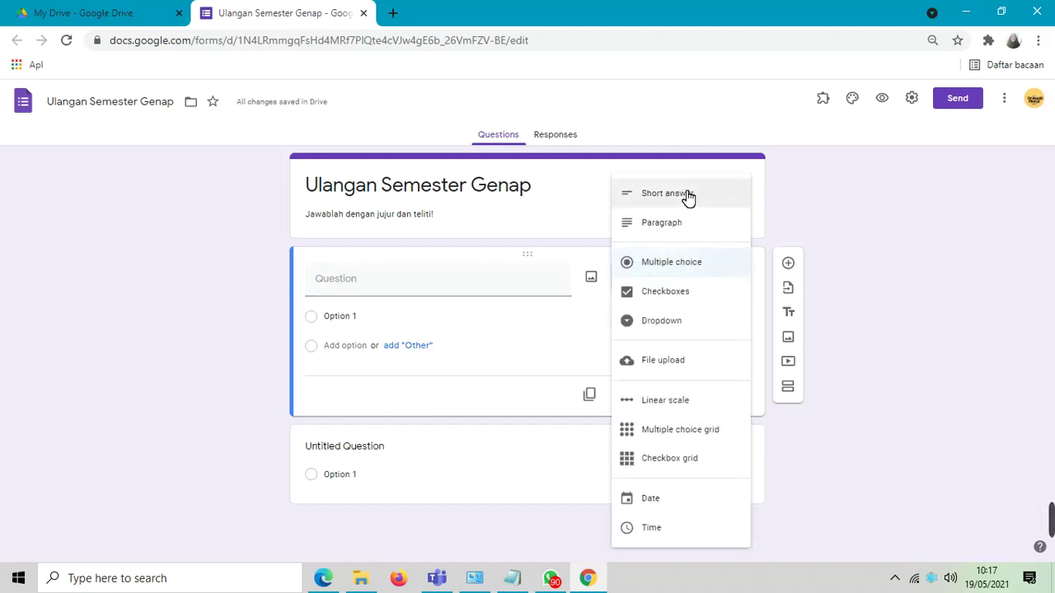
left_click(689, 198)
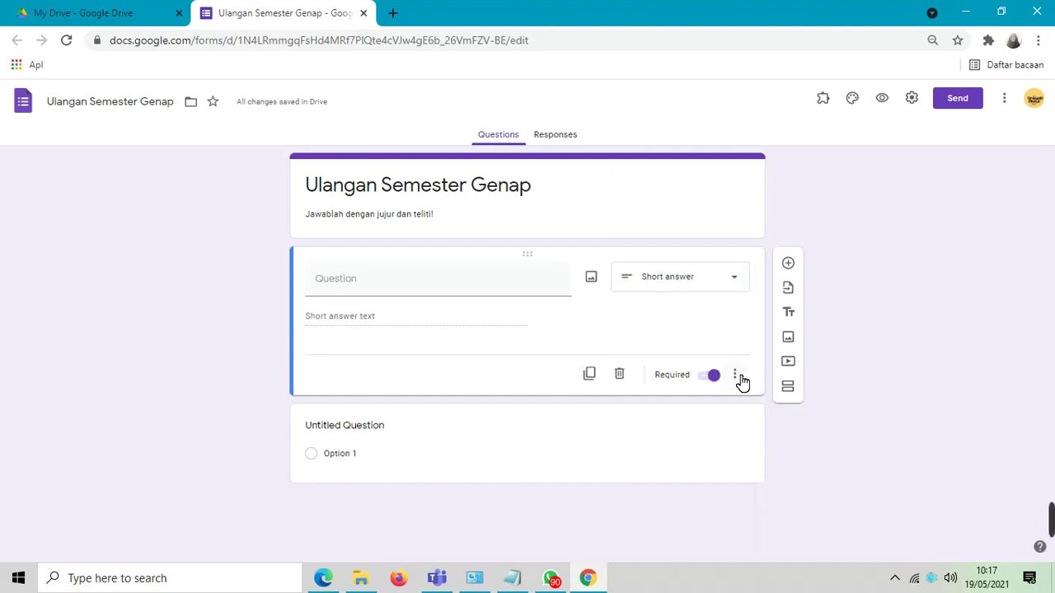
left_click(736, 377)
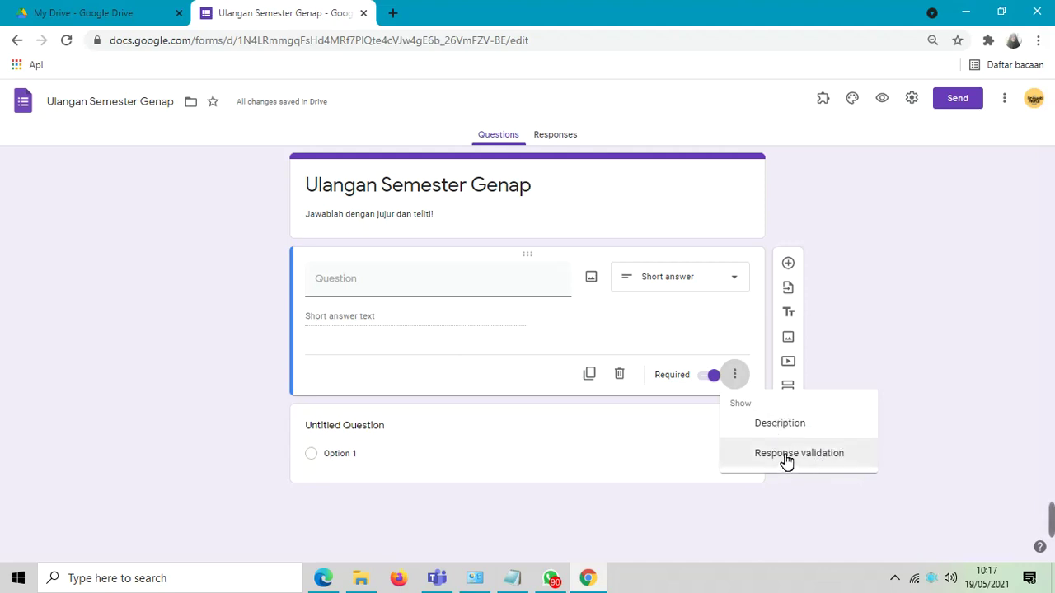
left_click(786, 462)
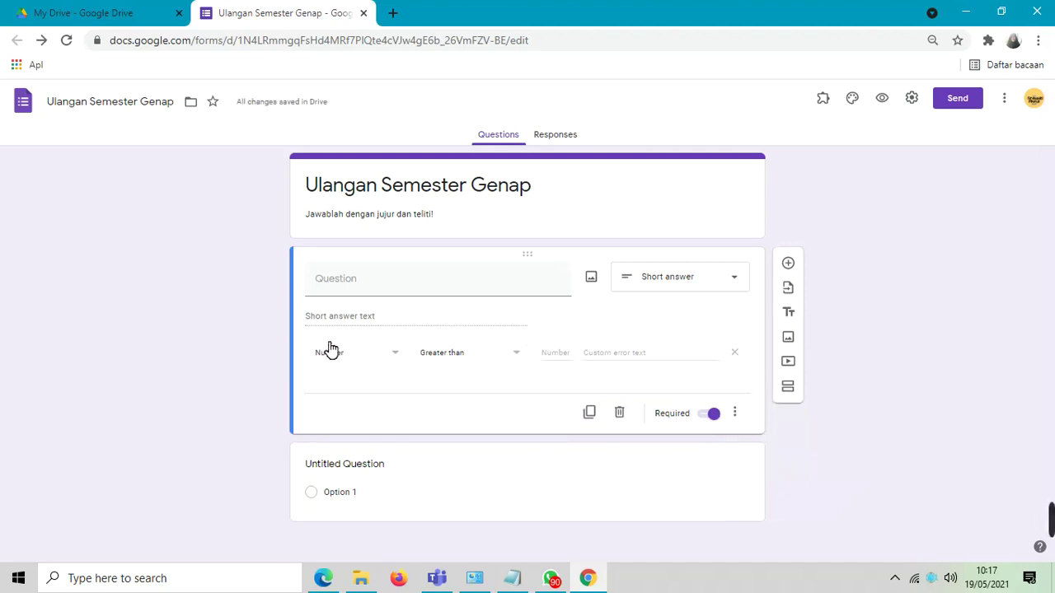
- Set the validation to Text, Contains, requiring the quiz access code
left_click(395, 356)
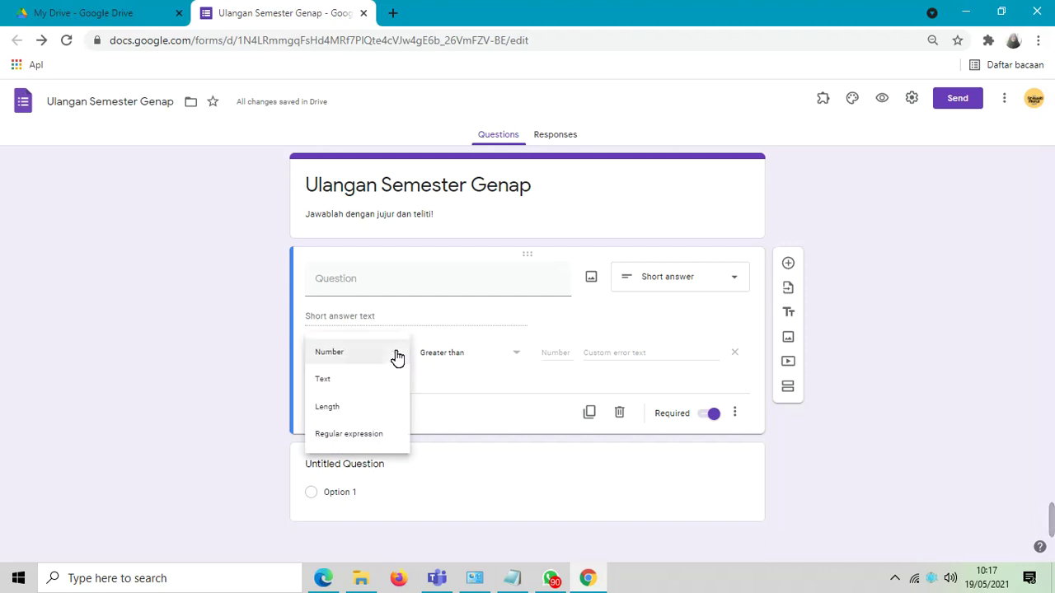
left_click(342, 380)
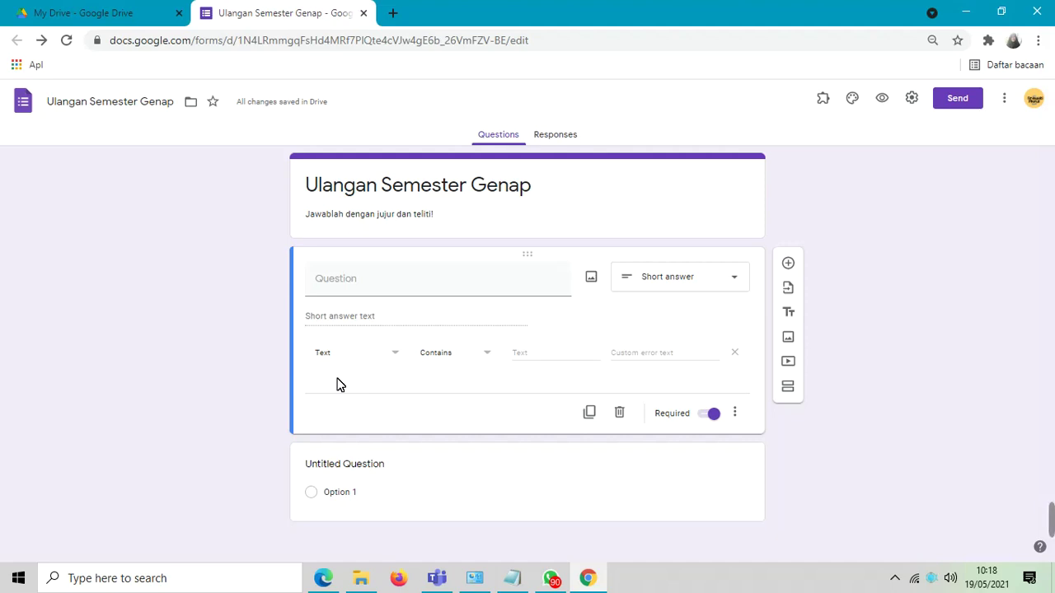
left_click(490, 354)
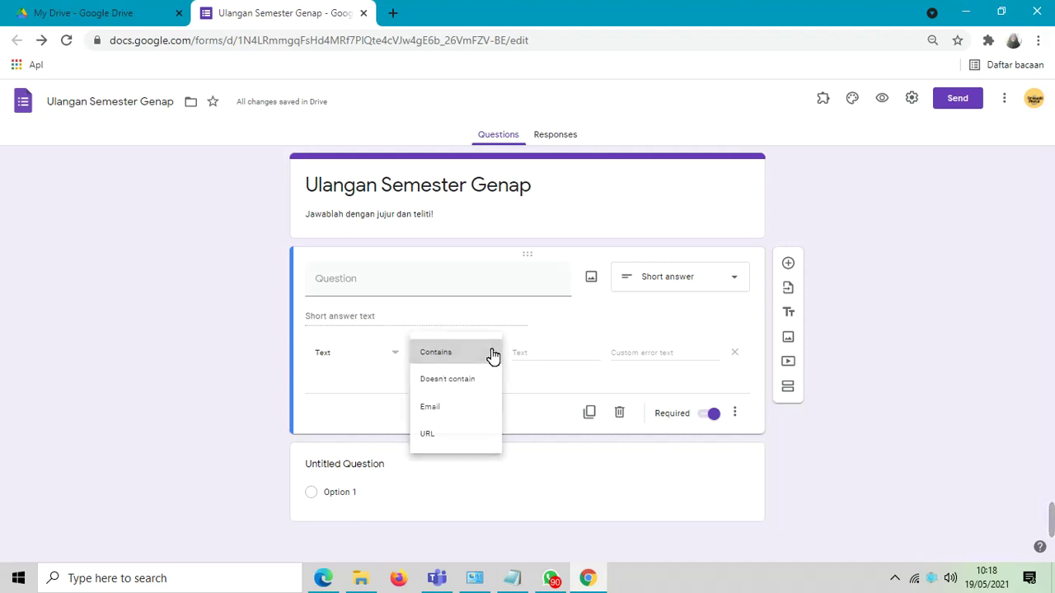
left_click(492, 355)
left_click(522, 359)
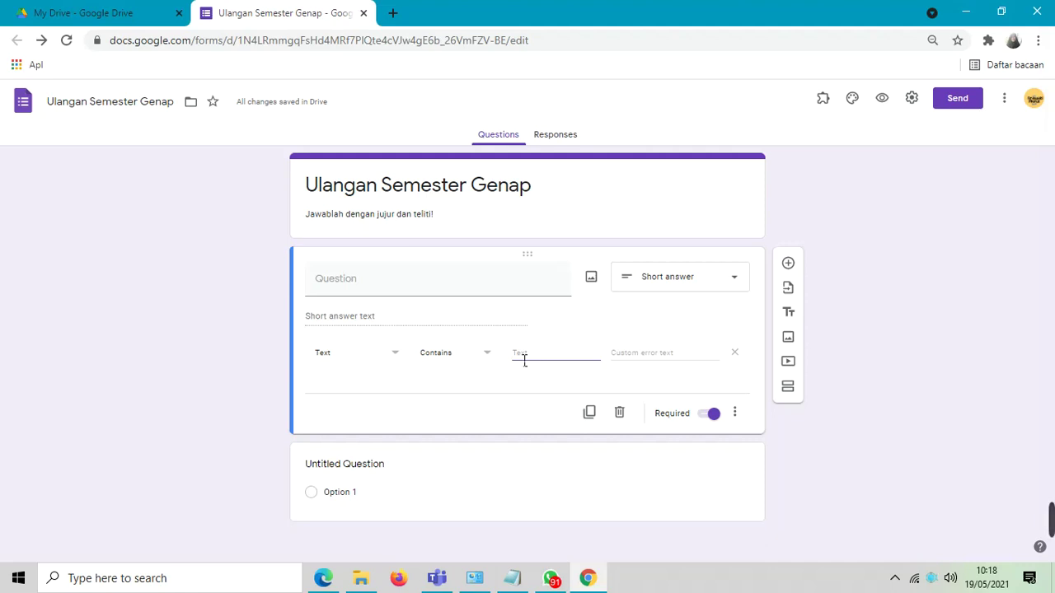
type("Fis")
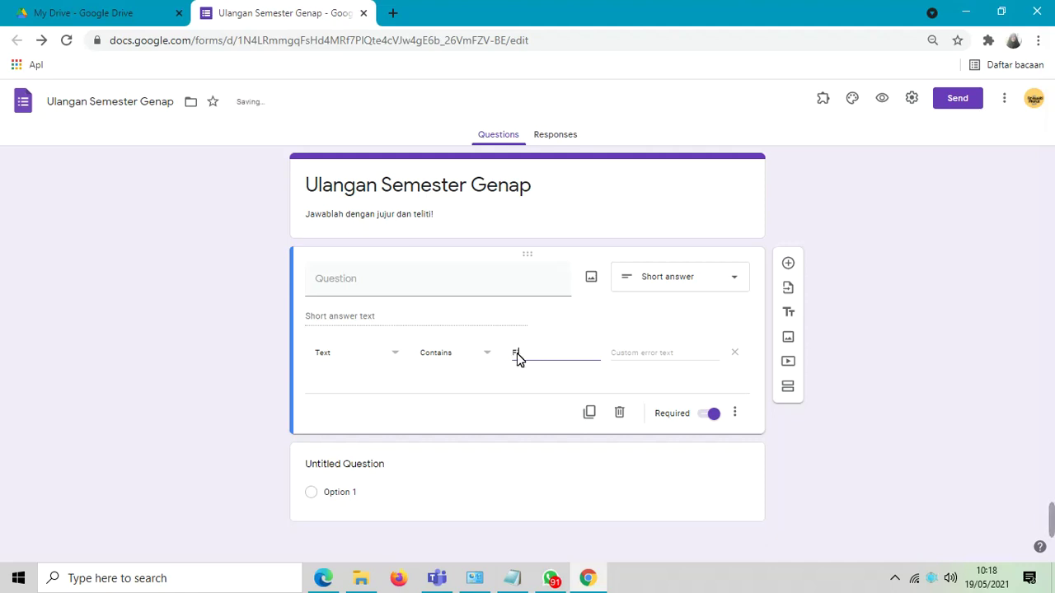
double_click(524, 360)
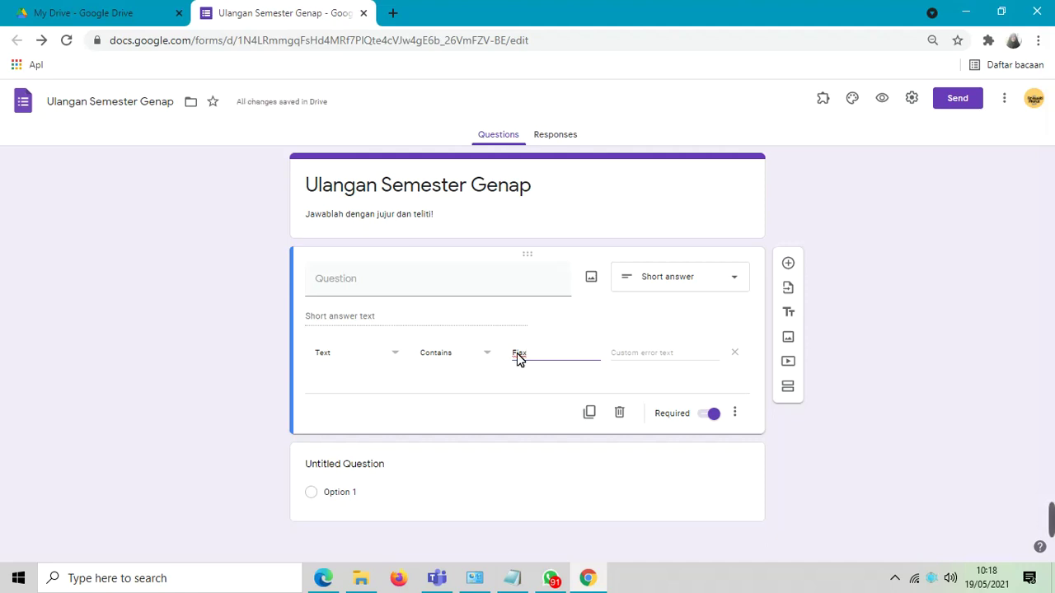
- Set the custom error text to 'password/token yang anda masukkan salah silahkan hubungi pengawas ruangan atau panitia'
left_click(645, 360)
type("pasword")
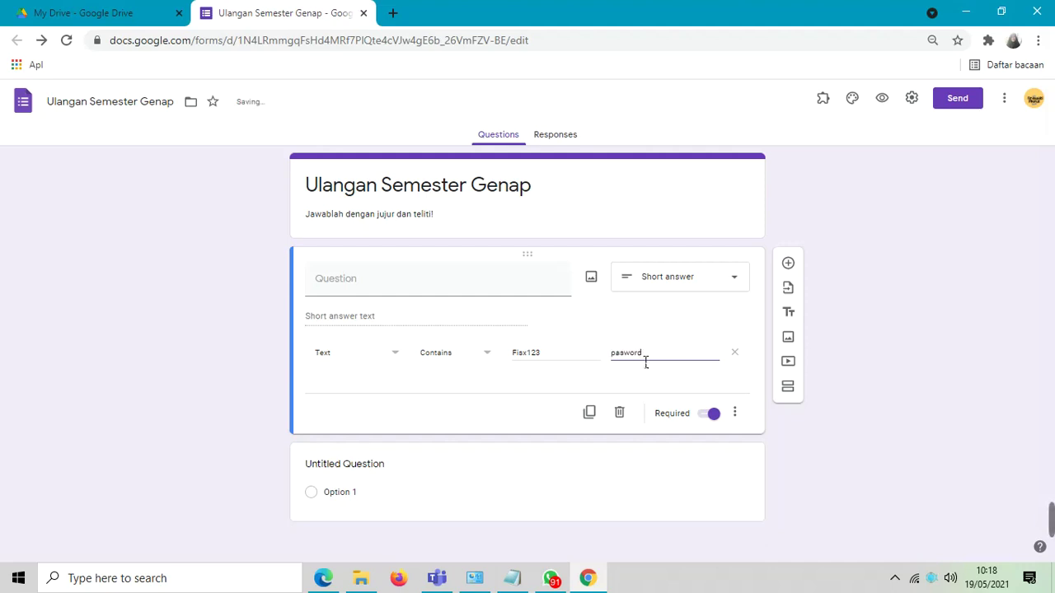
key("BackSpace")
key("BackSpace")
key("BackSpace")
key("BackSpace")
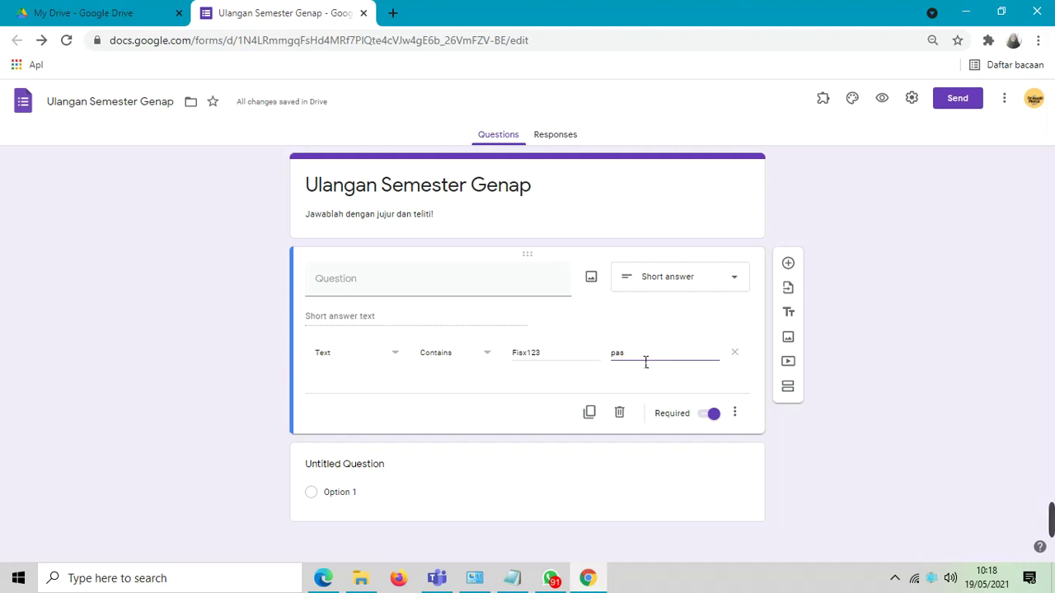
type("sword dan")
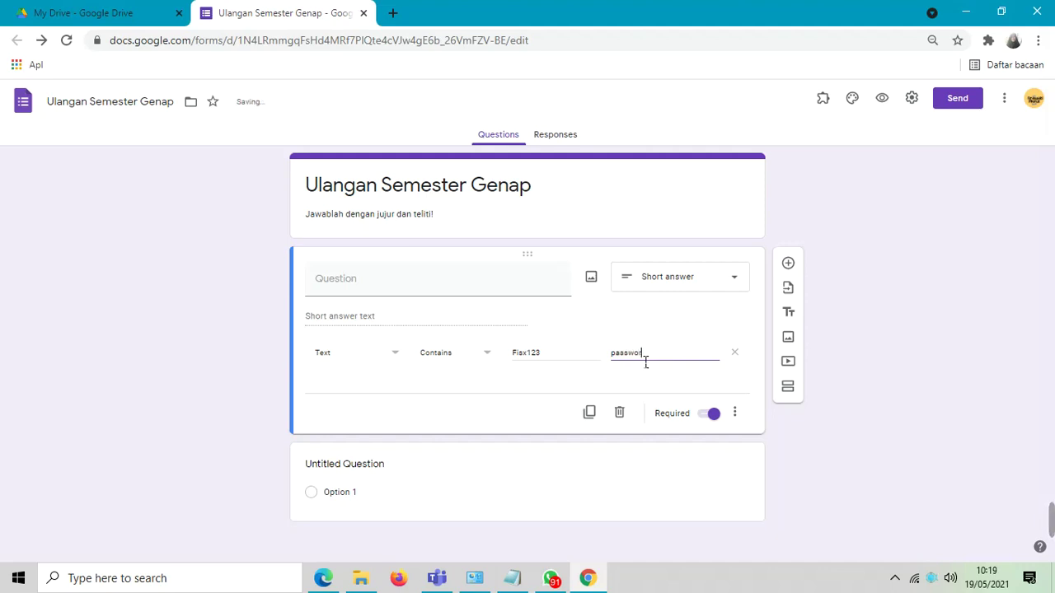
key("BackSpace")
key("BackSpace")
key("BackSpace")
key("BackSpace")
type("a masikkan")
key("BackSpace")
key("BackSpace")
key("BackSpace")
key("BackSpace")
key("BackSpace")
type("ukkan salah silahkan h")
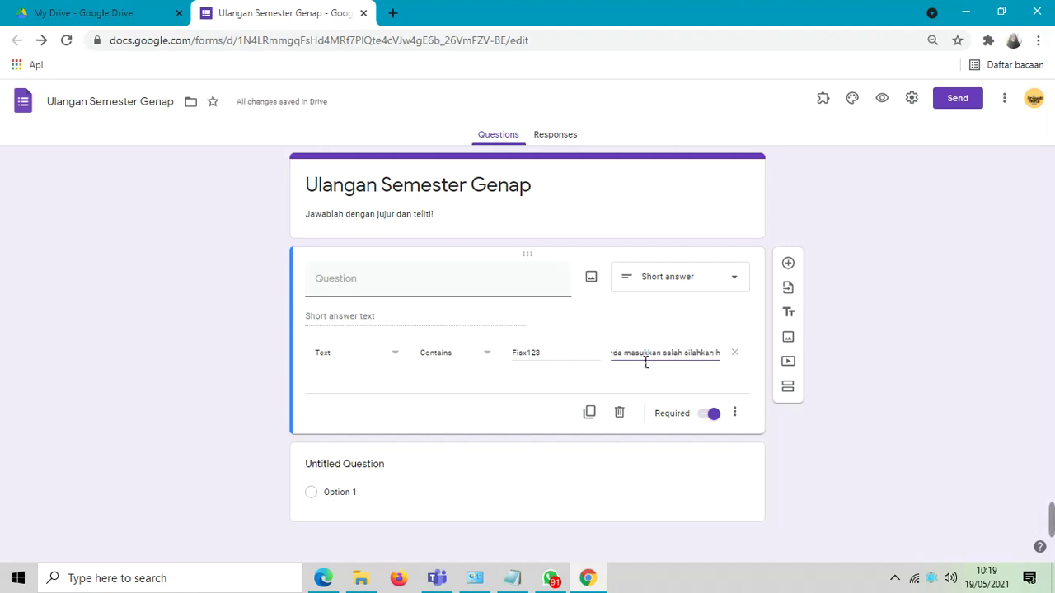
type("ubunga")
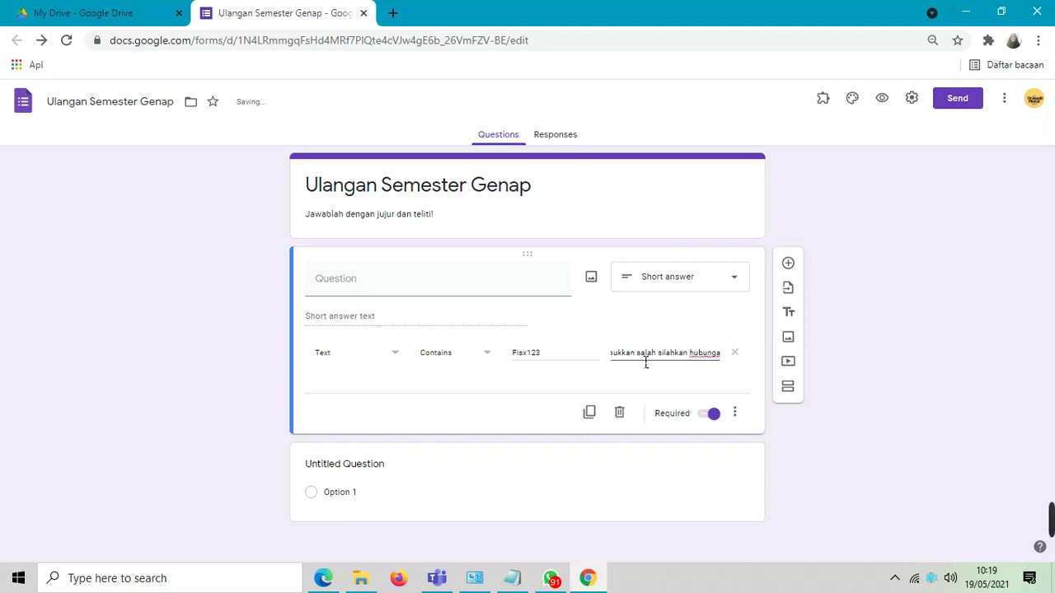
key("BackSpace")
type("i pengea")
key("BackSpace")
type("was ruangan a")
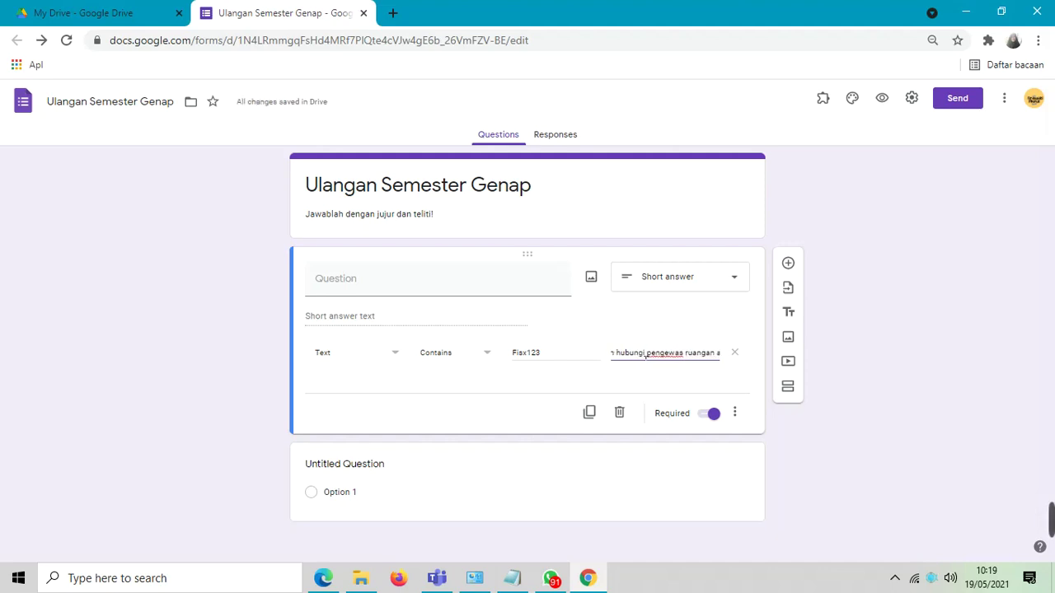
type("tau panitia")
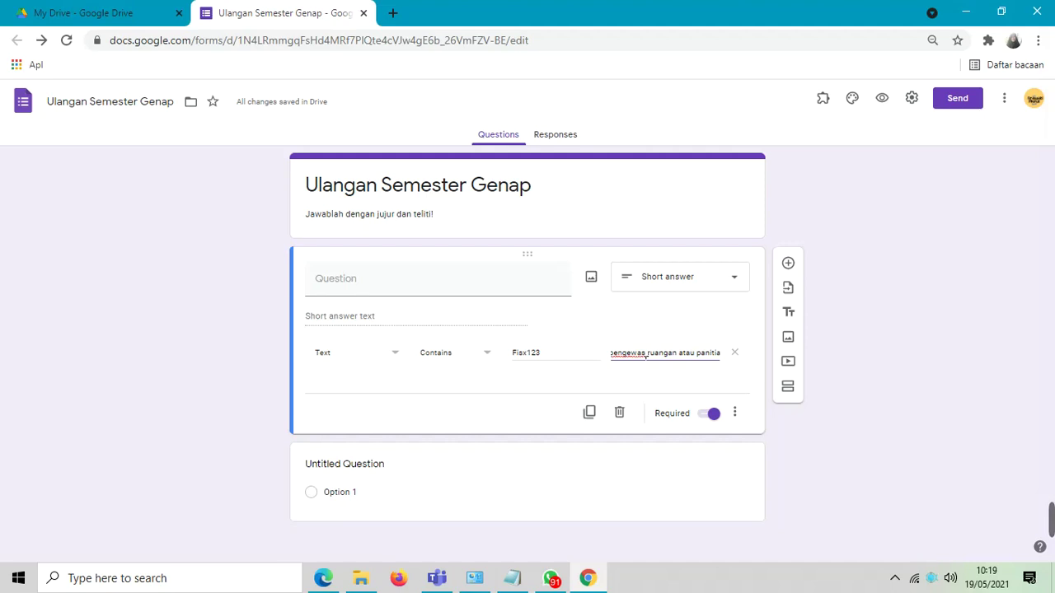
left_click(405, 282)
- Title the first question 'token/password' and add a 'Nama Lengkap' question below it
type("t")
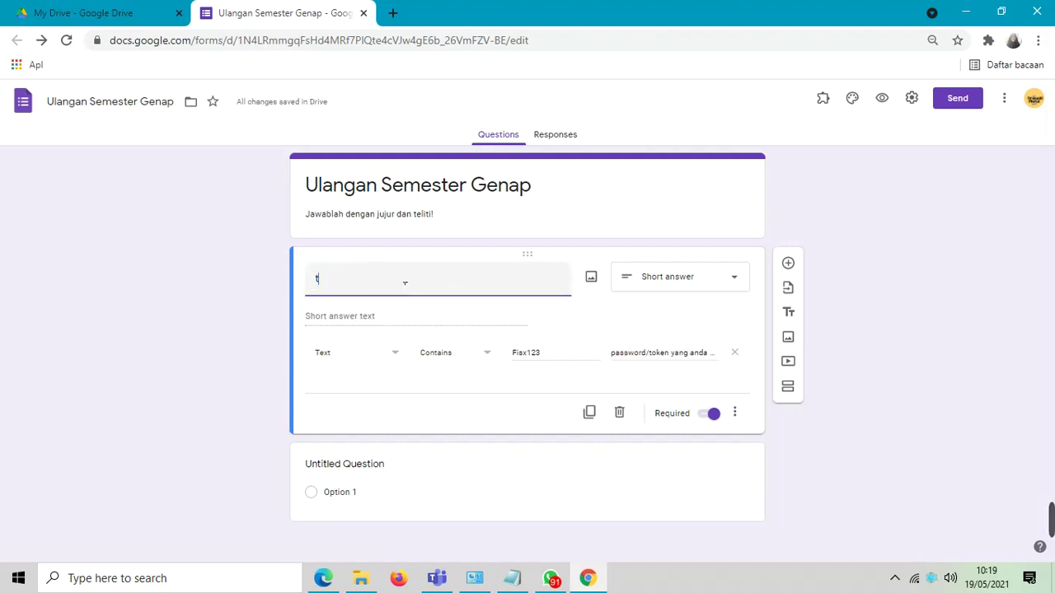
type("oken/")
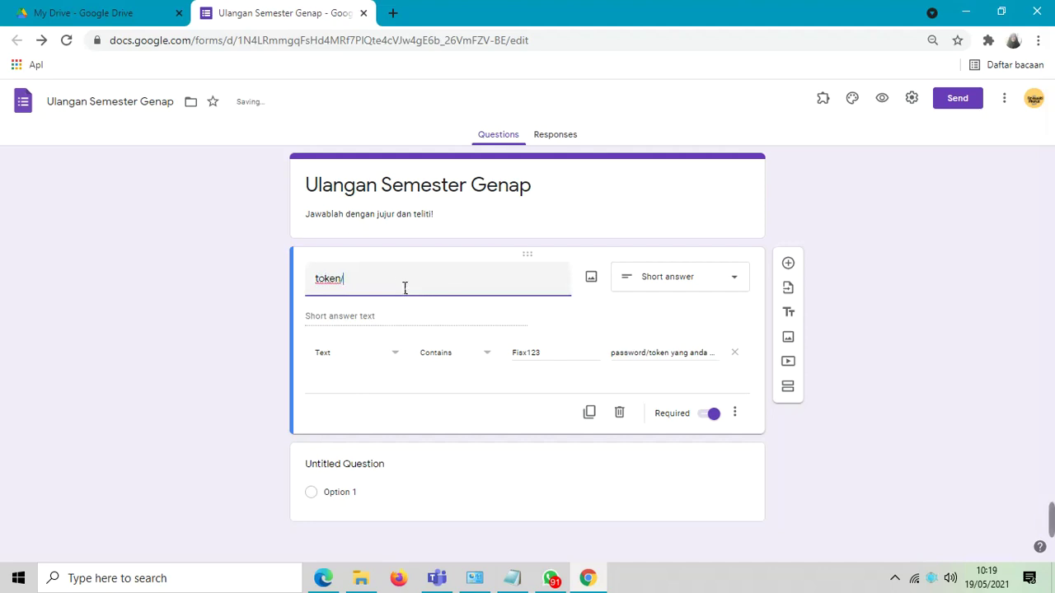
type("password")
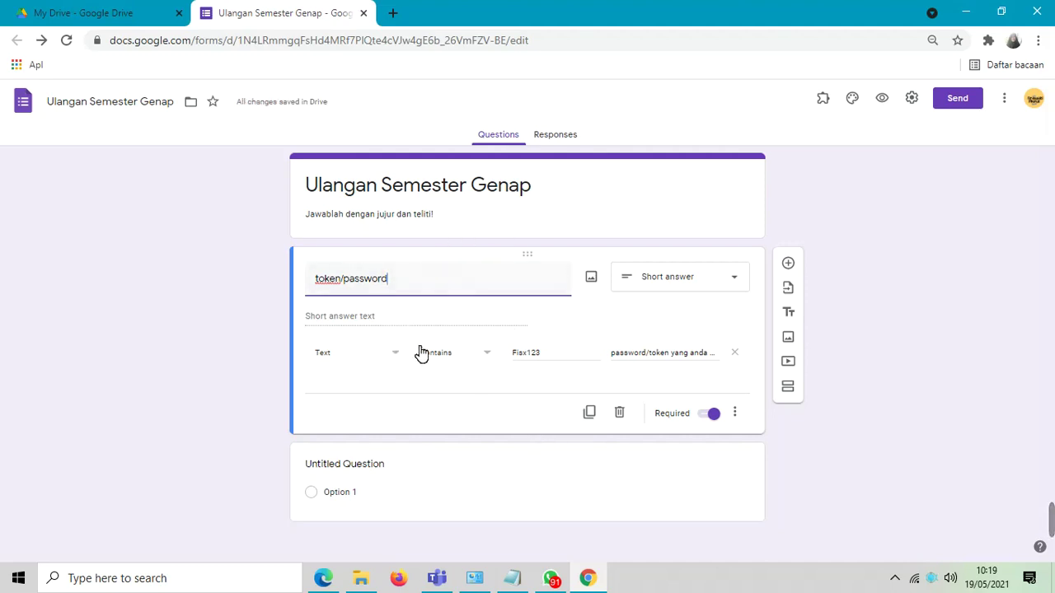
left_click(789, 264)
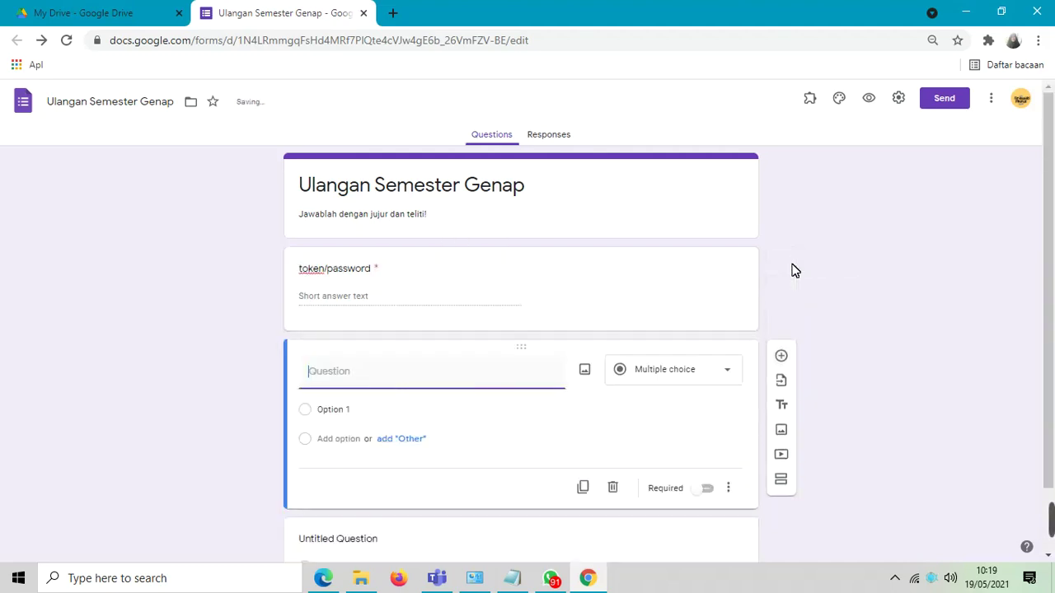
type("nam")
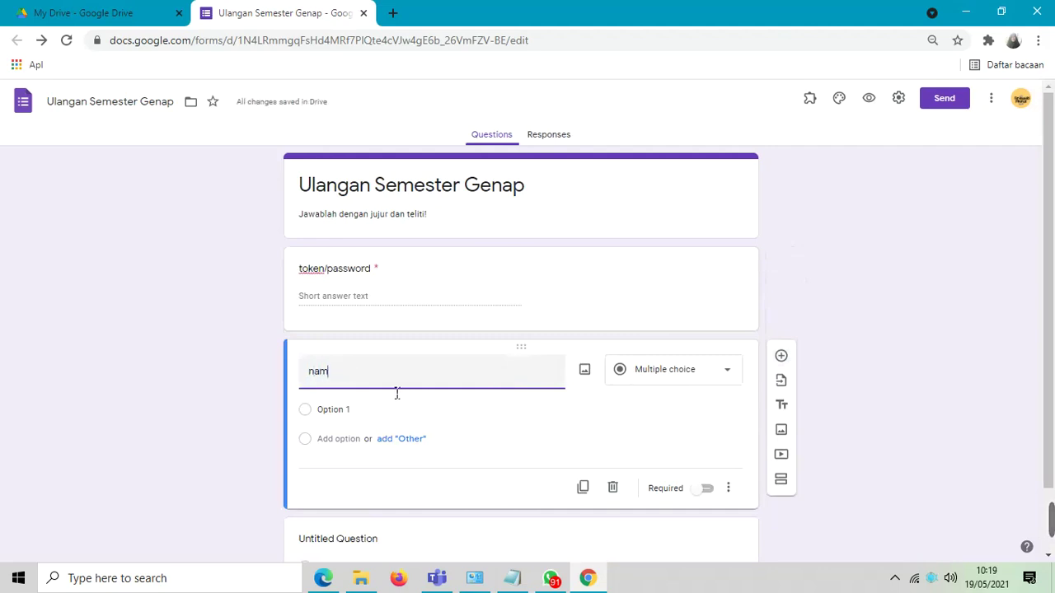
key("BackSpace")
key("BackSpace")
key("BackSpace")
type("Nama Lengkap")
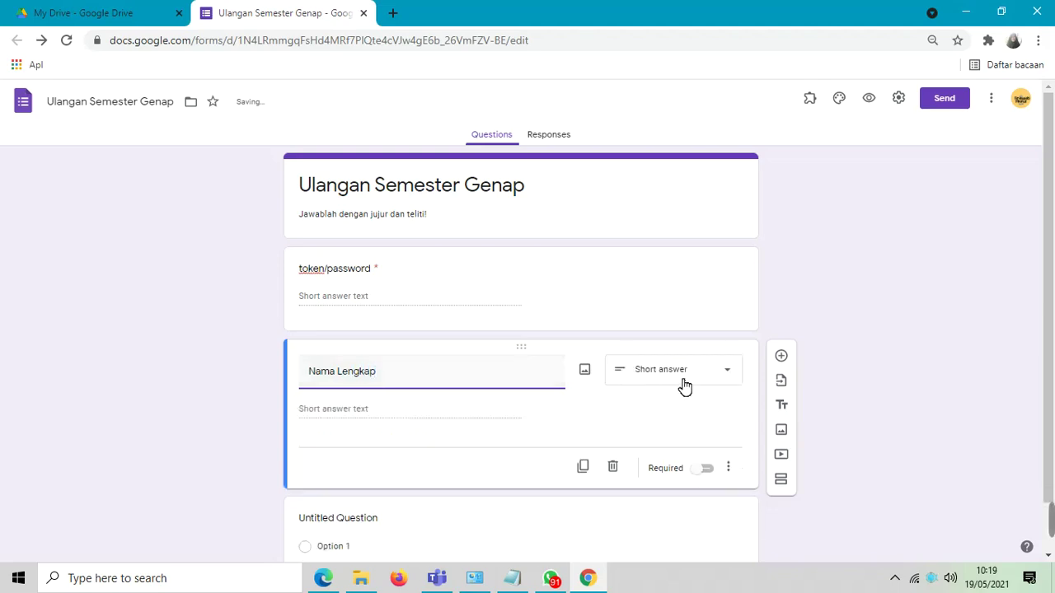
left_click(781, 354)
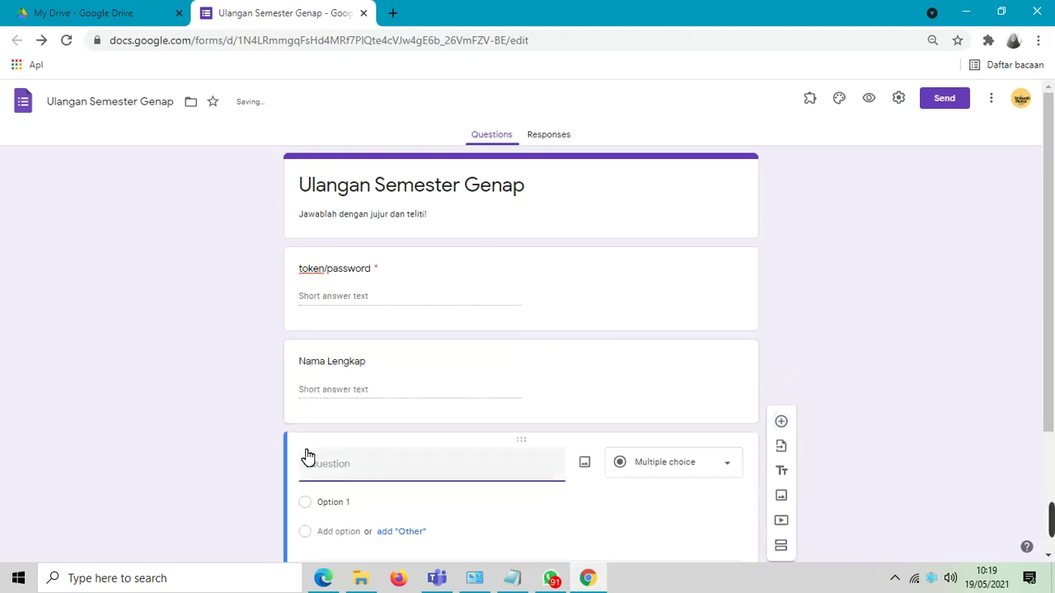
- Title the question 'Kelas' with multiple-choice options X GEO A, X GEO B and X GEO C
type("Kelas")
left_click_drag(1051, 274, 1051, 373)
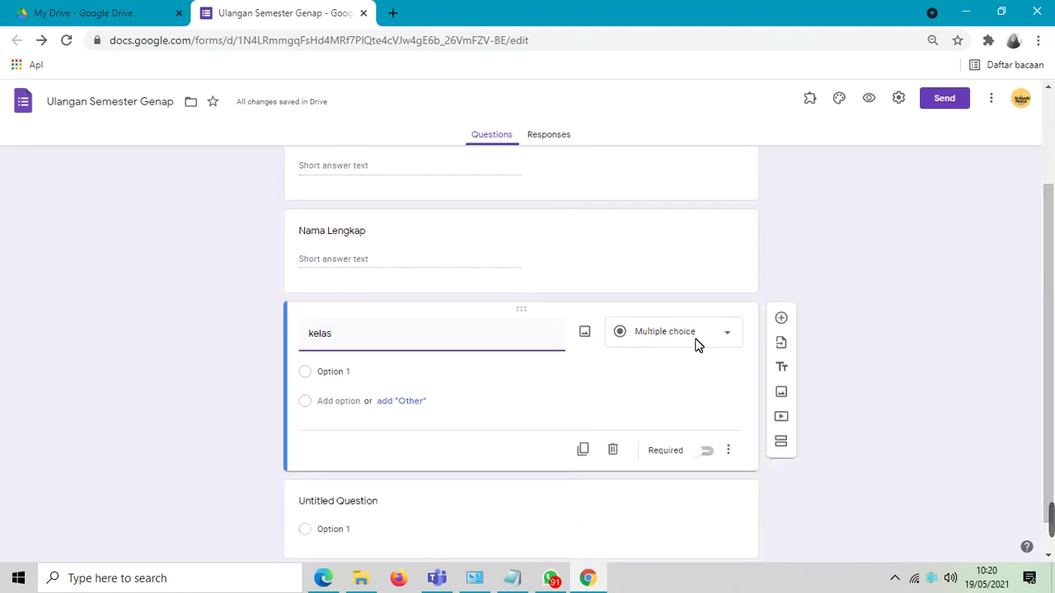
left_click(345, 373)
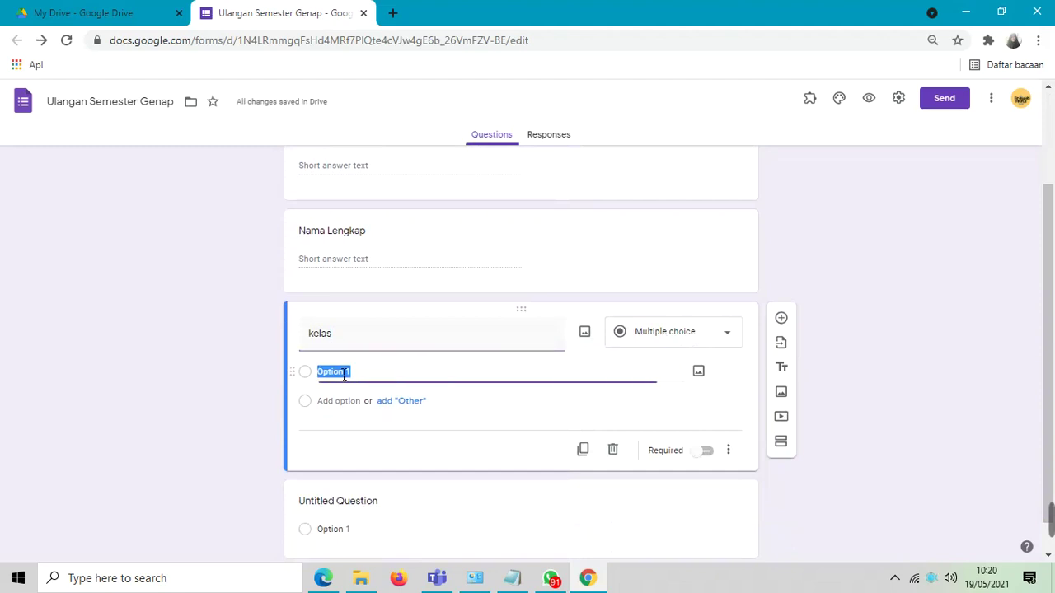
type("X GE")
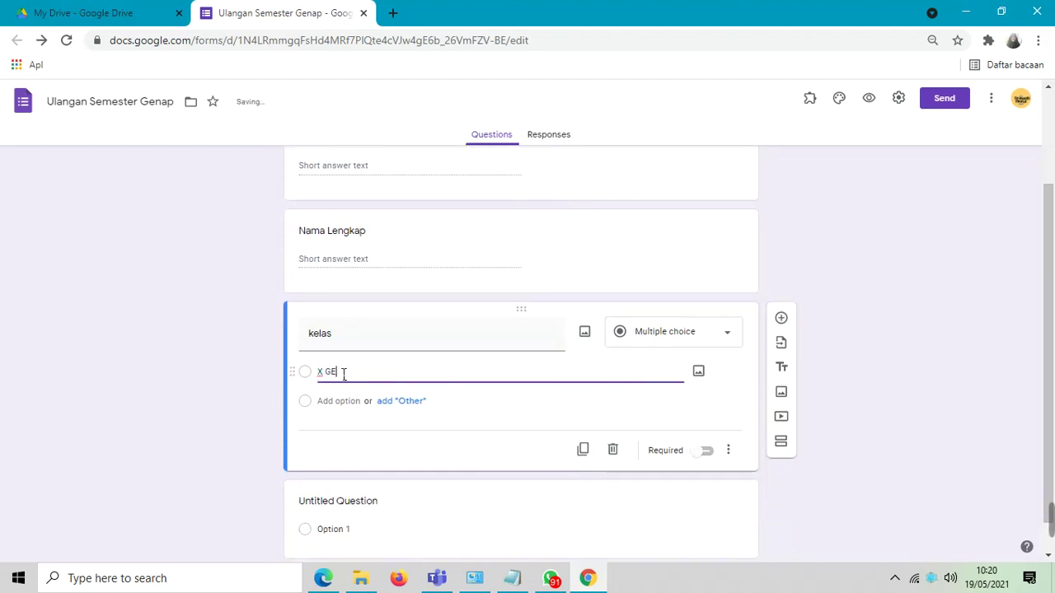
type("OP")
left_click(344, 401)
type("X GEO A")
left_click(344, 432)
type("X GEO C")
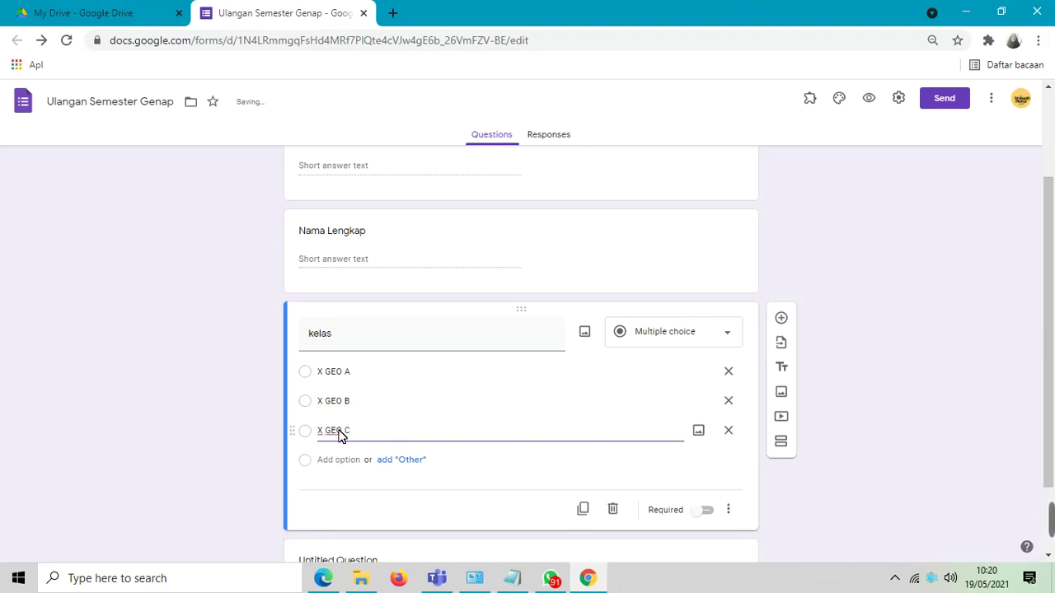
left_click(782, 319)
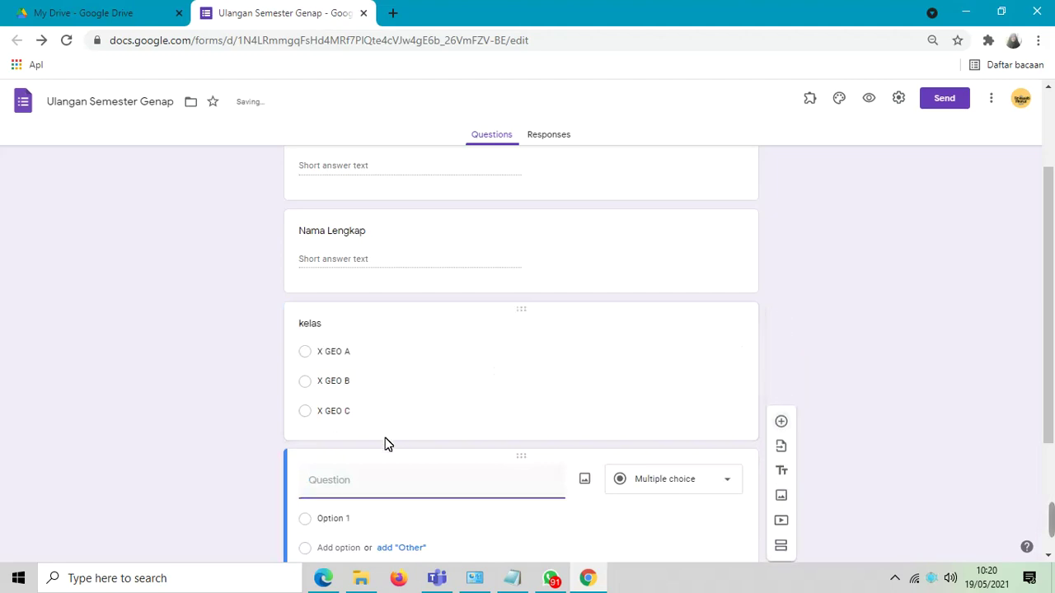
- Title the new question 'Mata Pelajaran' and make it a short-answer question
type("Map")
type("a Pelajaran")
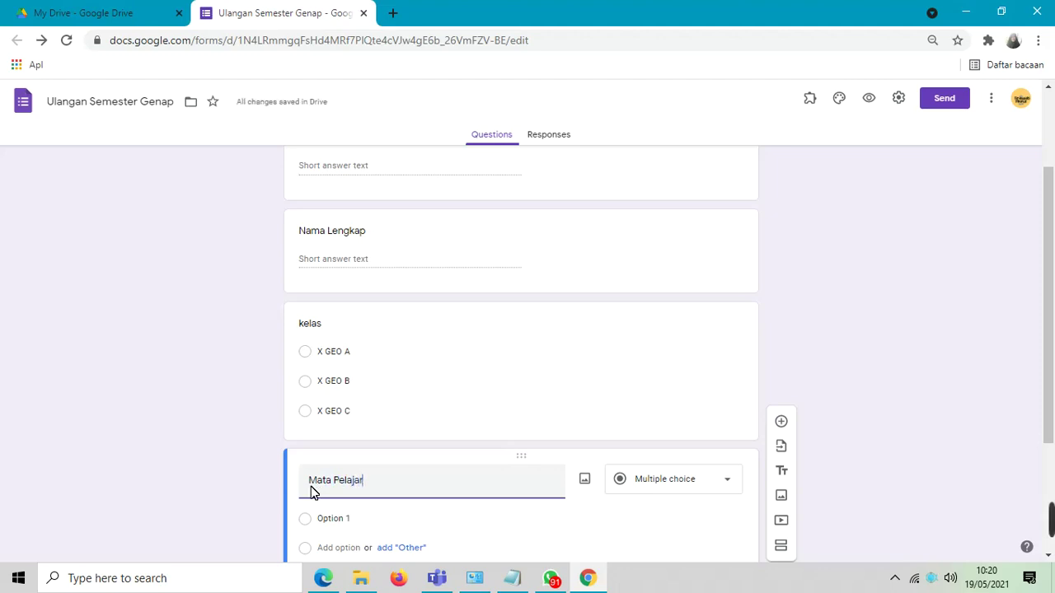
left_click(727, 487)
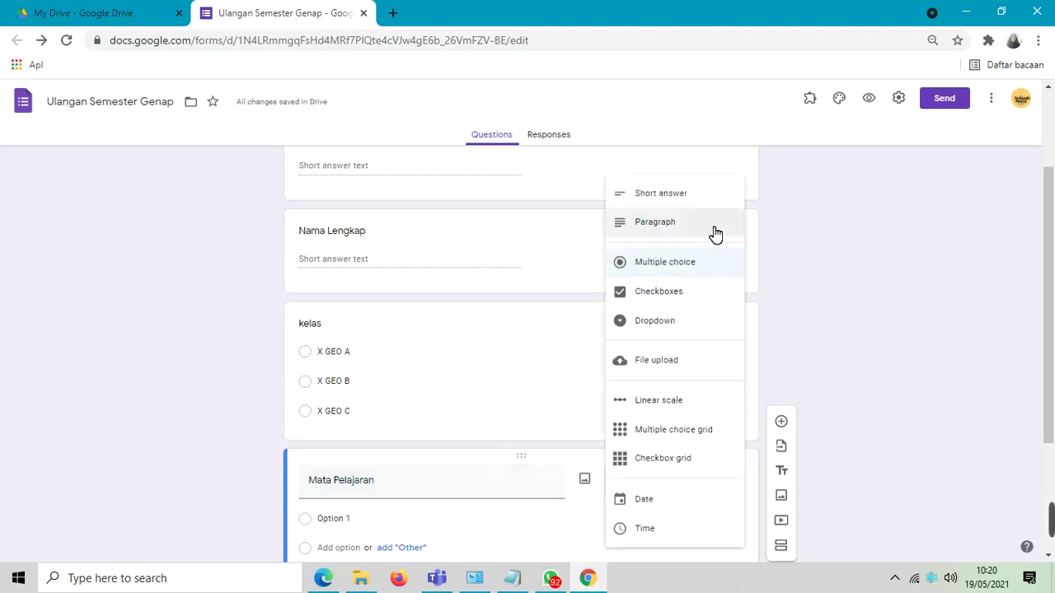
left_click(701, 210)
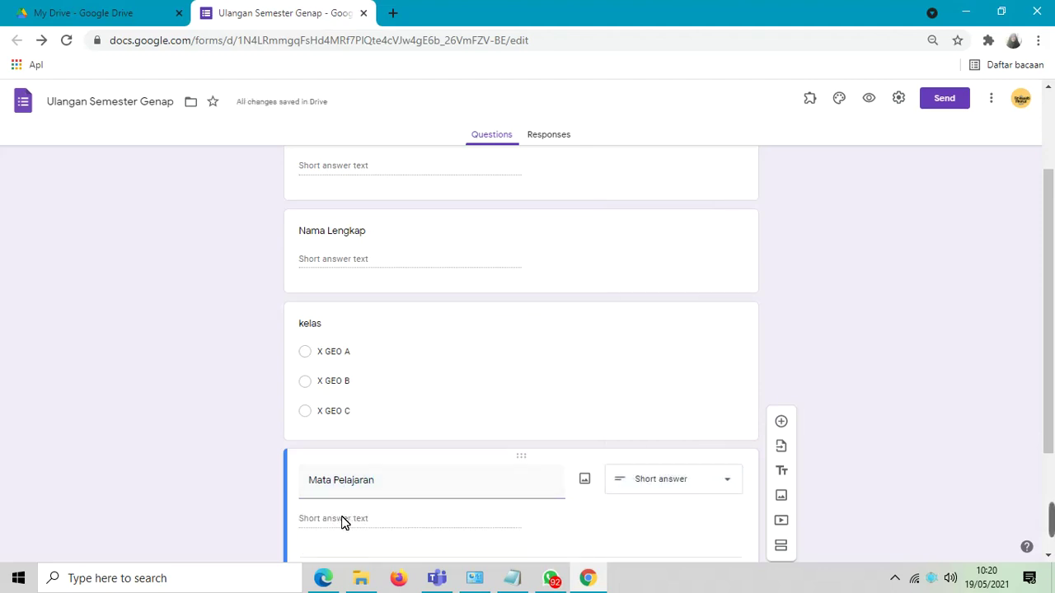
left_click(728, 488)
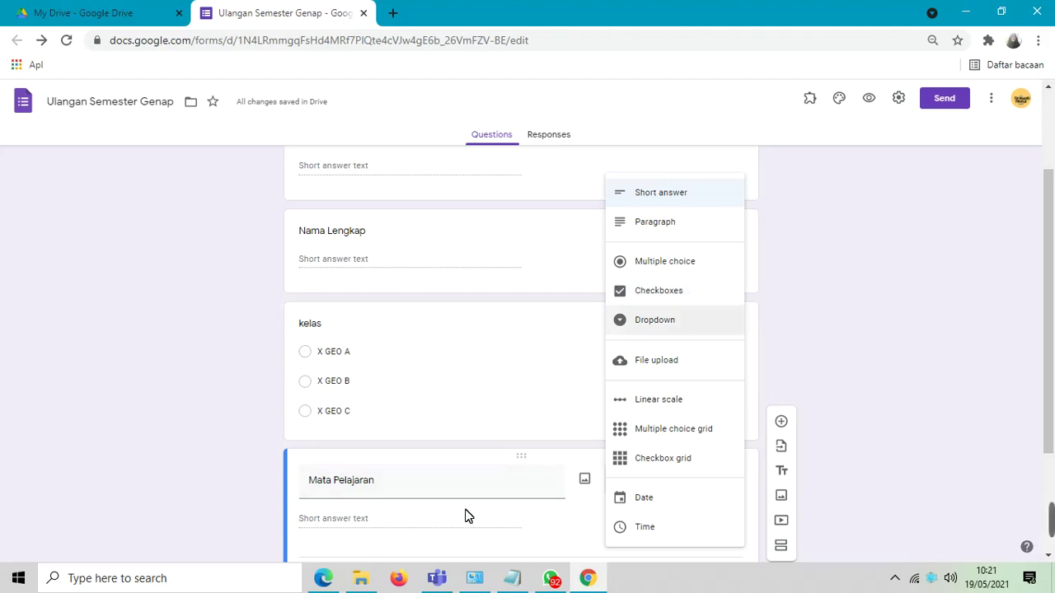
left_click(812, 254)
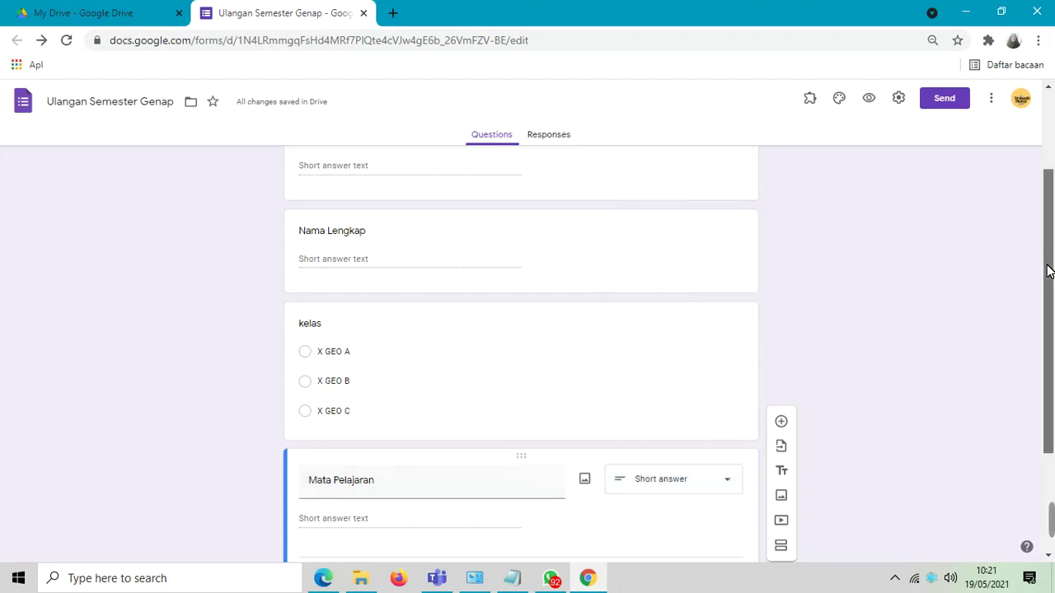
left_click_drag(1047, 254, 1049, 403)
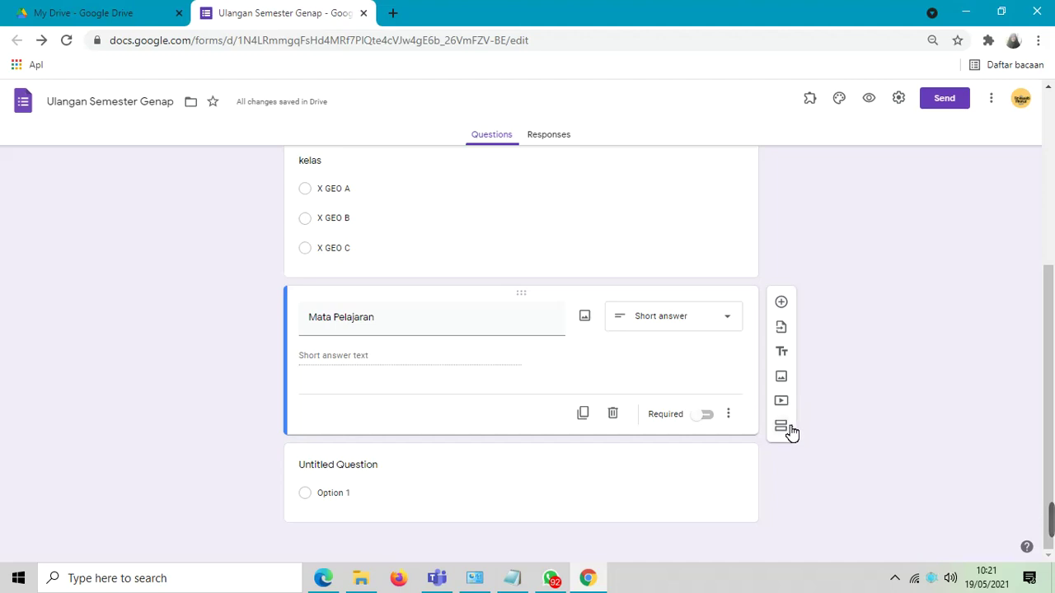
- Add a new section after Mata Pelajaran titled 'Soal Ulangan'
left_click(782, 427)
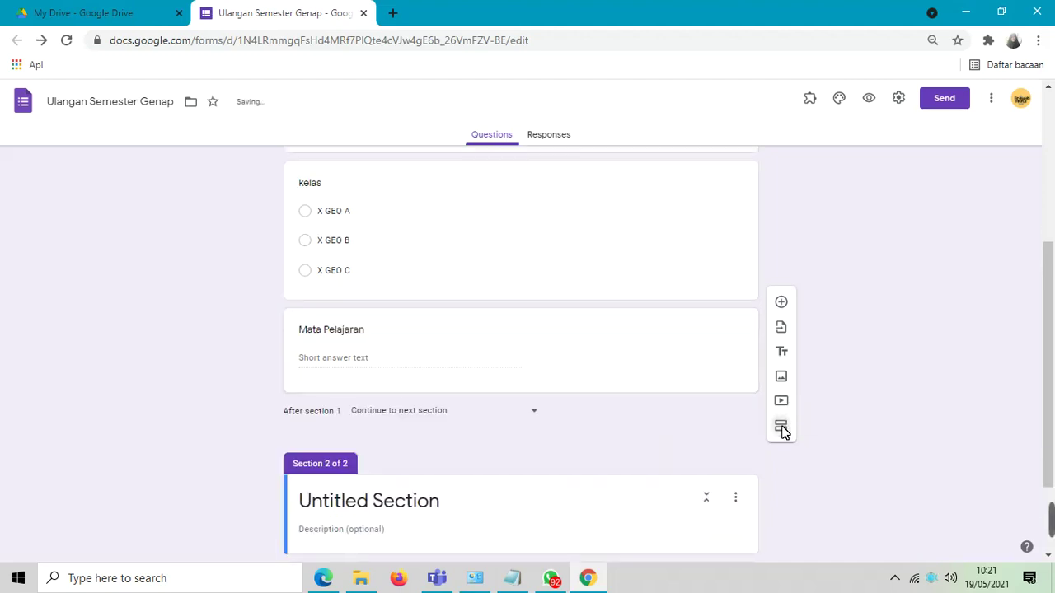
left_click(352, 504)
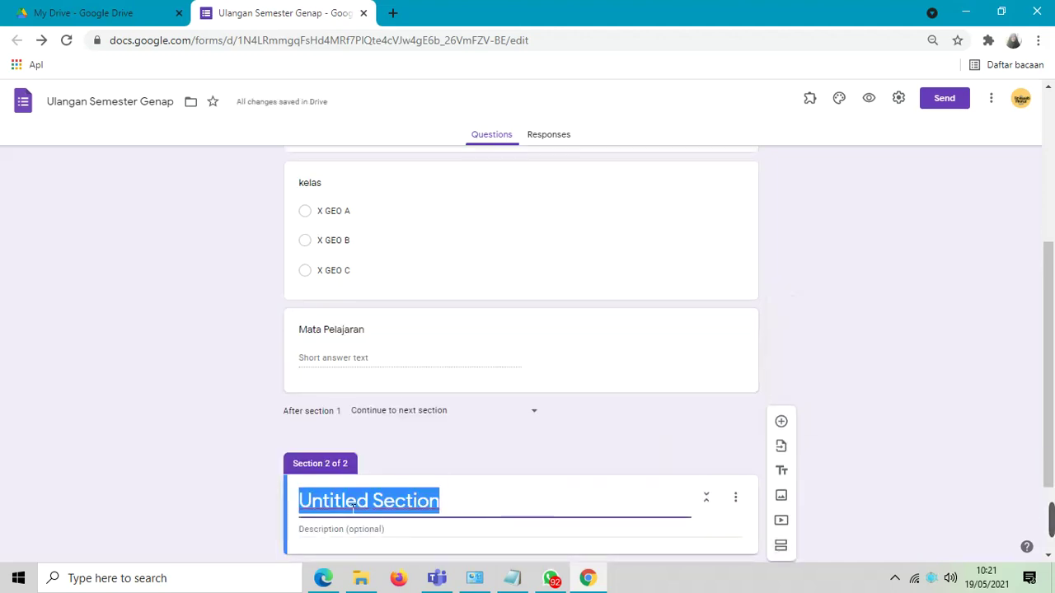
type("Soal U")
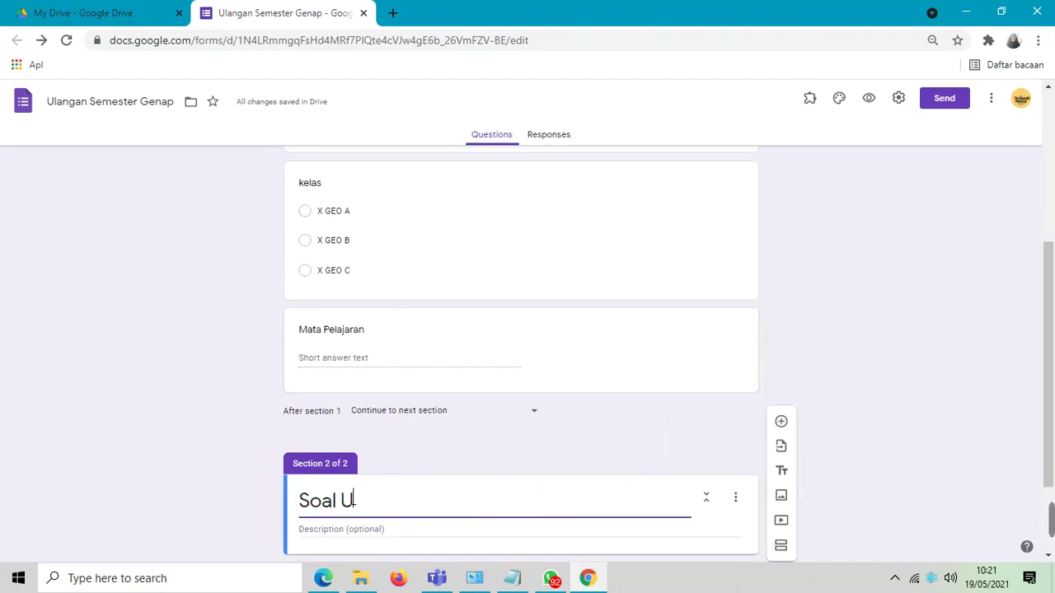
type("langan")
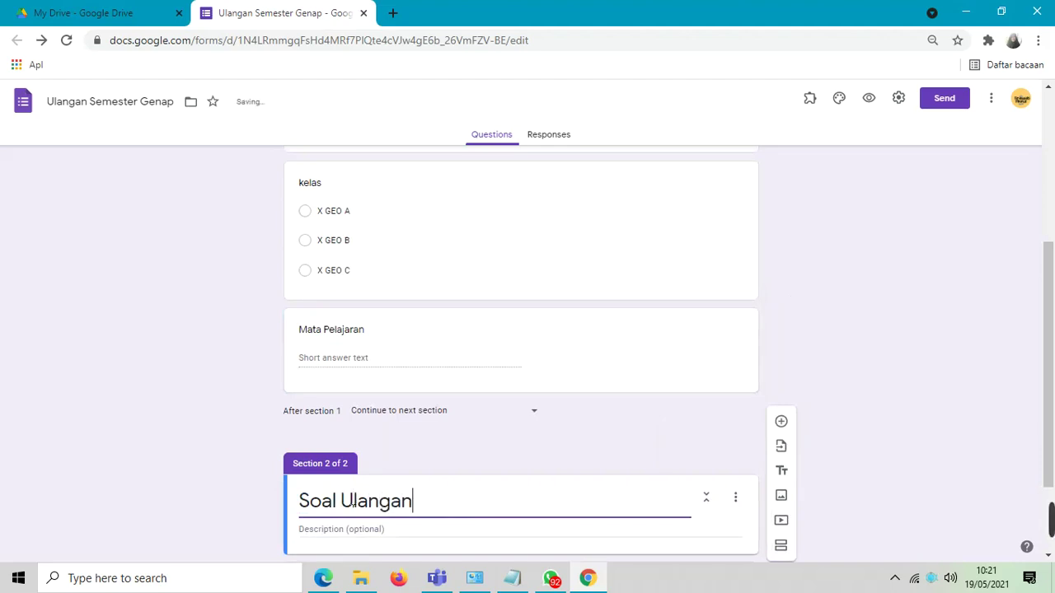
left_click(354, 530)
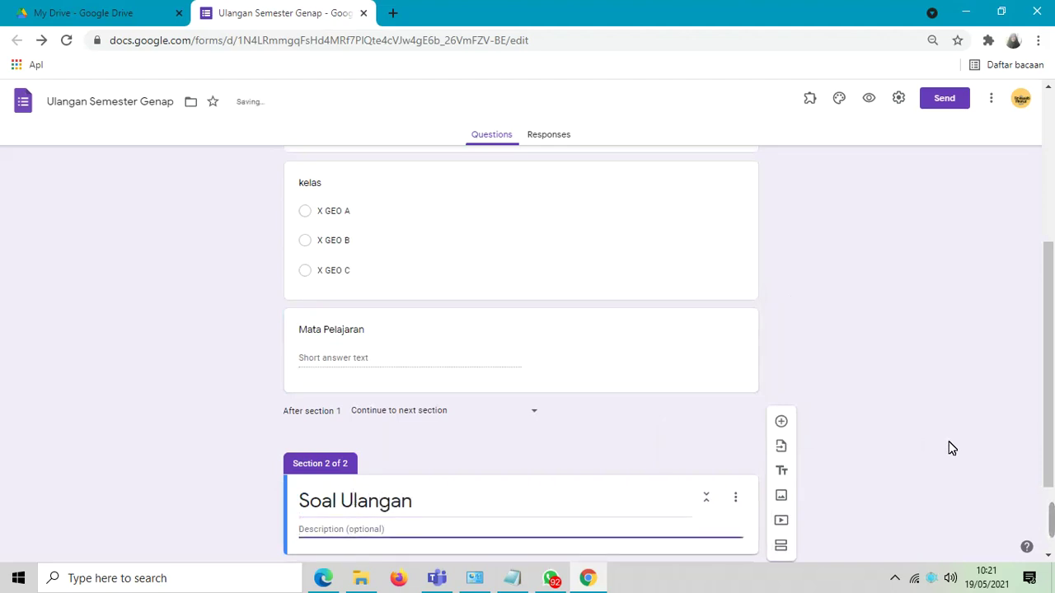
left_click_drag(1049, 373, 1043, 427)
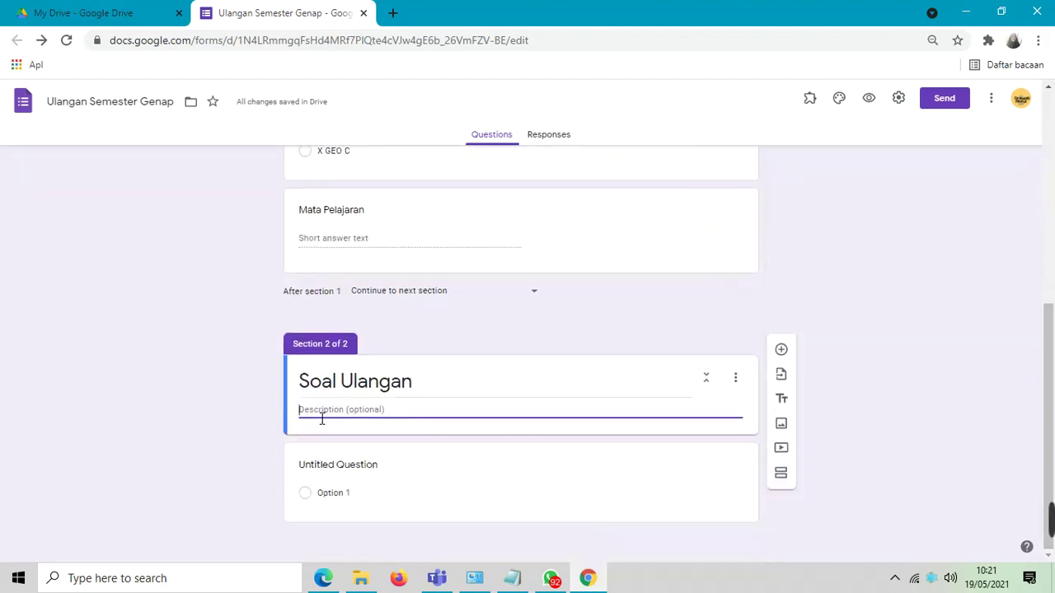
- Title the question 'Soal 1' and give it multiple-choice answers 1, 2, 3, 4 and 5
left_click(334, 475)
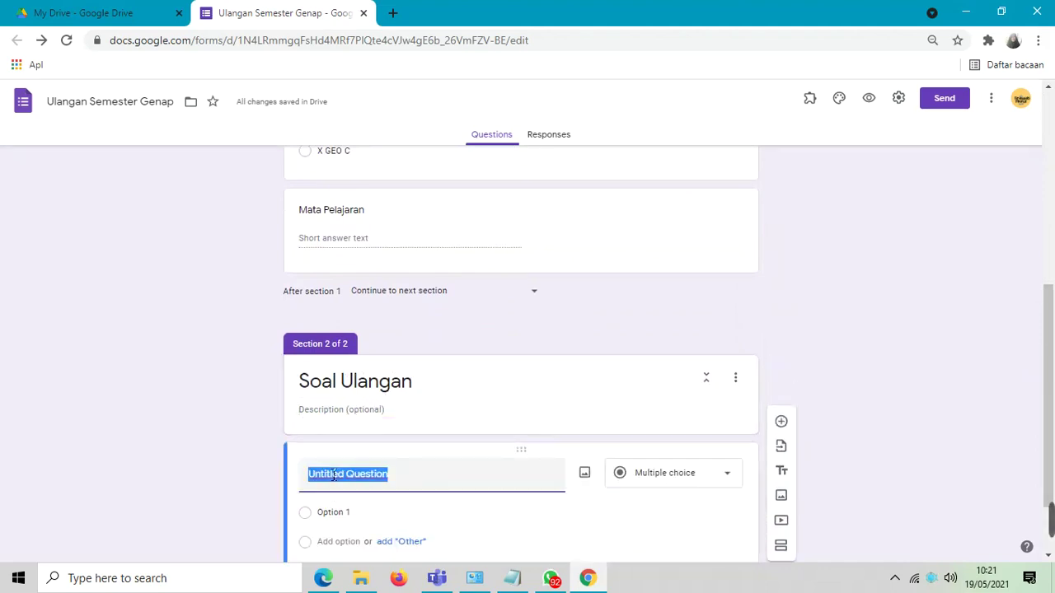
type("Soal")
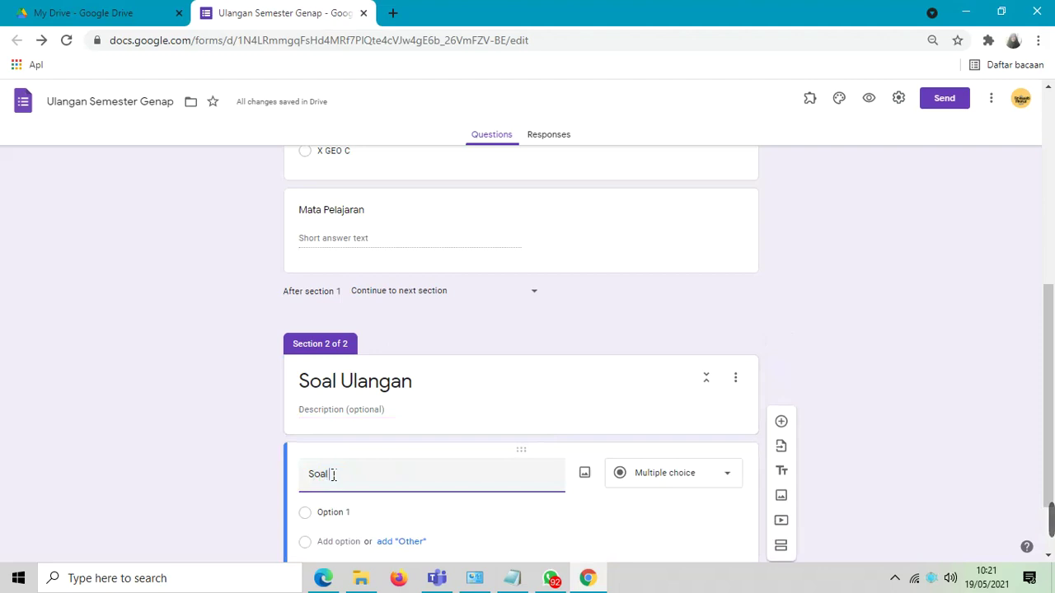
type(" 1")
left_click(341, 523)
type("1")
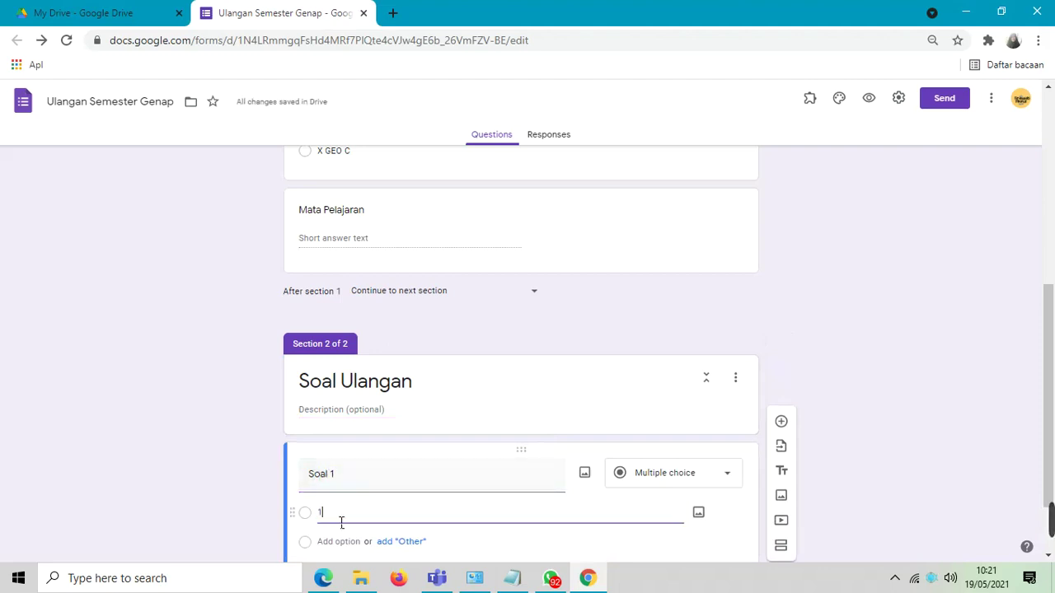
key("Return")
type("2")
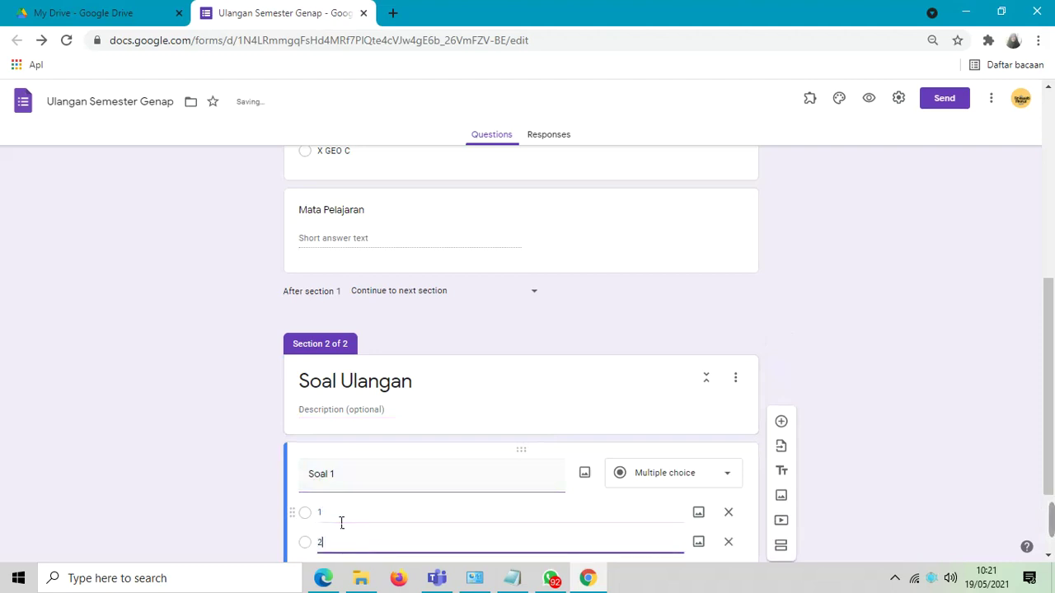
key("Return")
type("3")
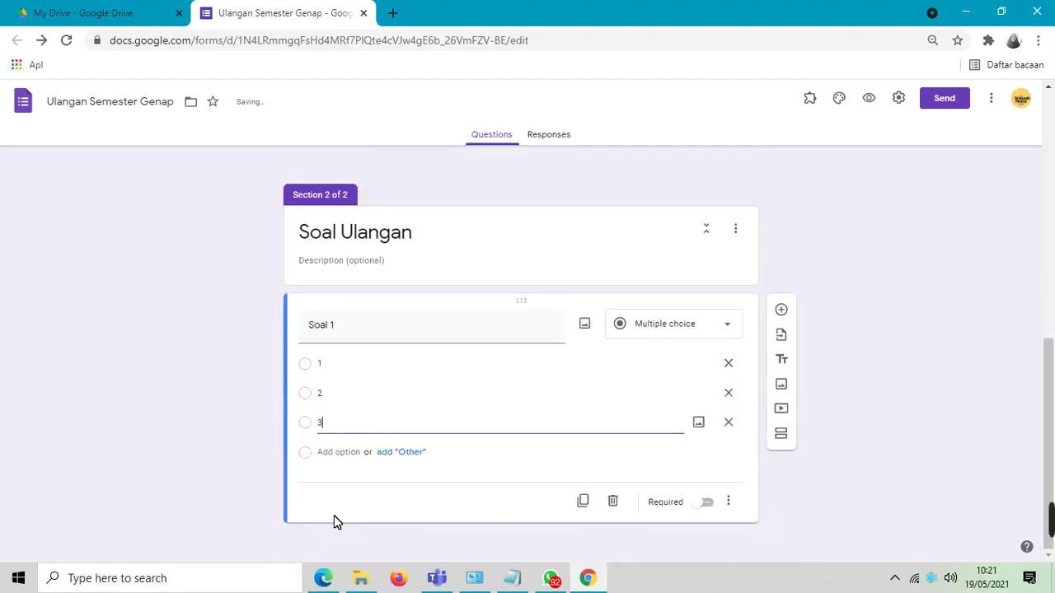
key("Return")
type("4")
key("Return")
type("5")
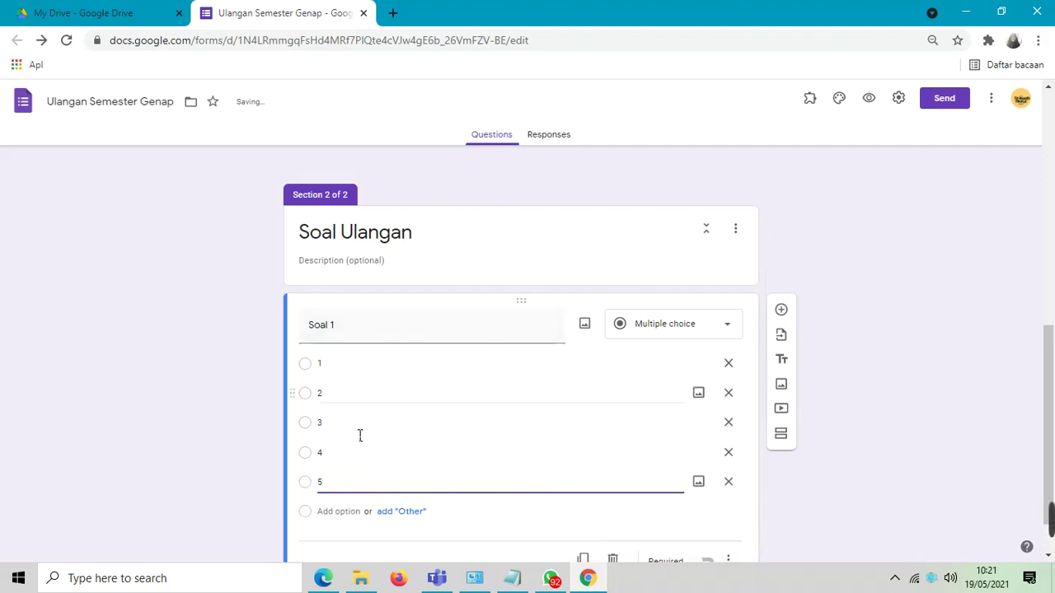
left_click_drag(1051, 342, 1052, 366)
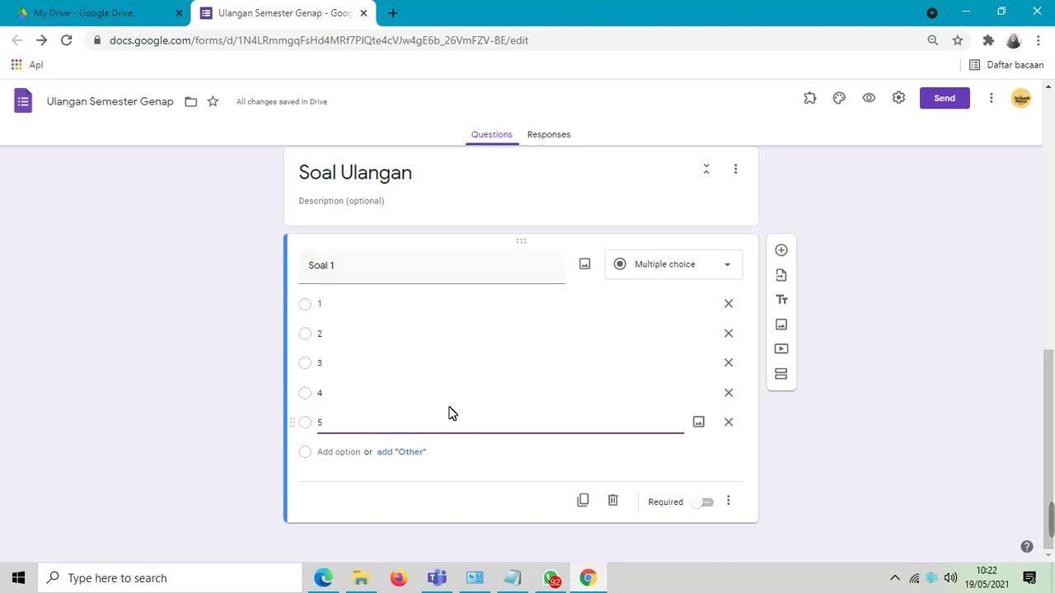
- Turn on Make this a quiz, untick Correct answers and Missed questions, and save the settings
left_click(899, 99)
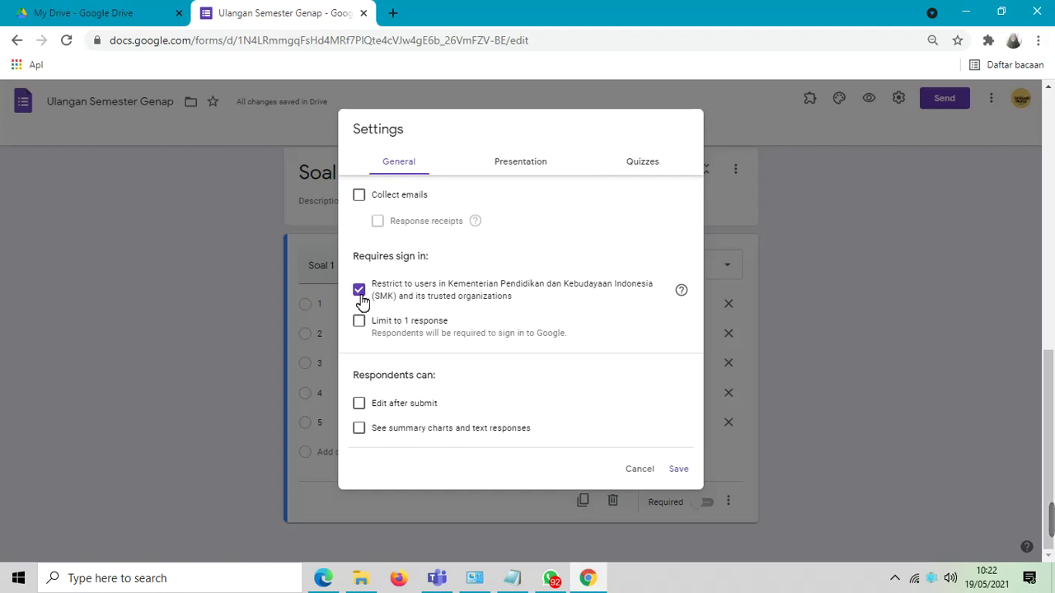
left_click(648, 168)
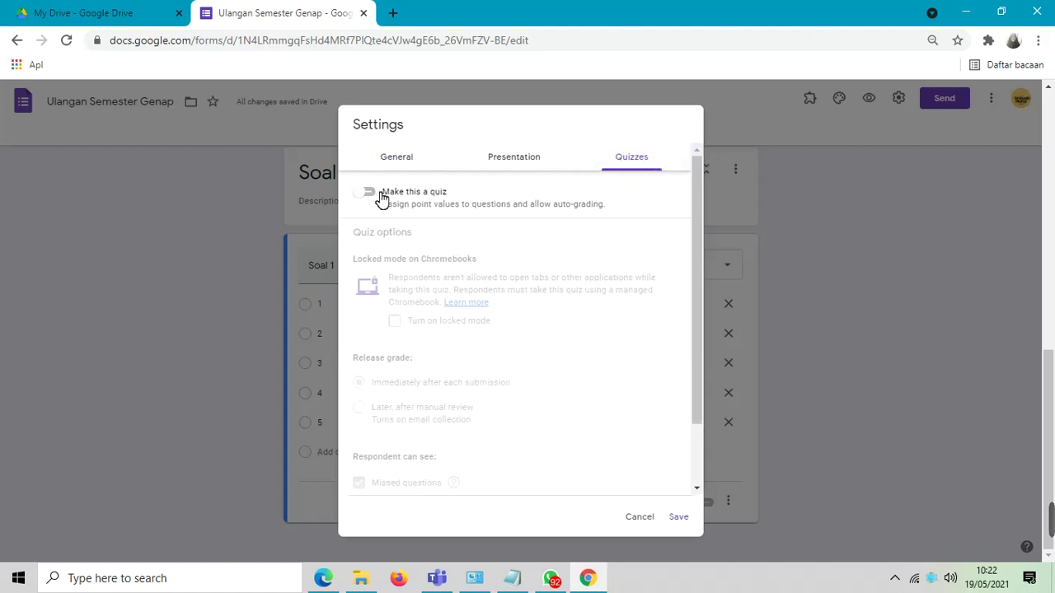
left_click(378, 196)
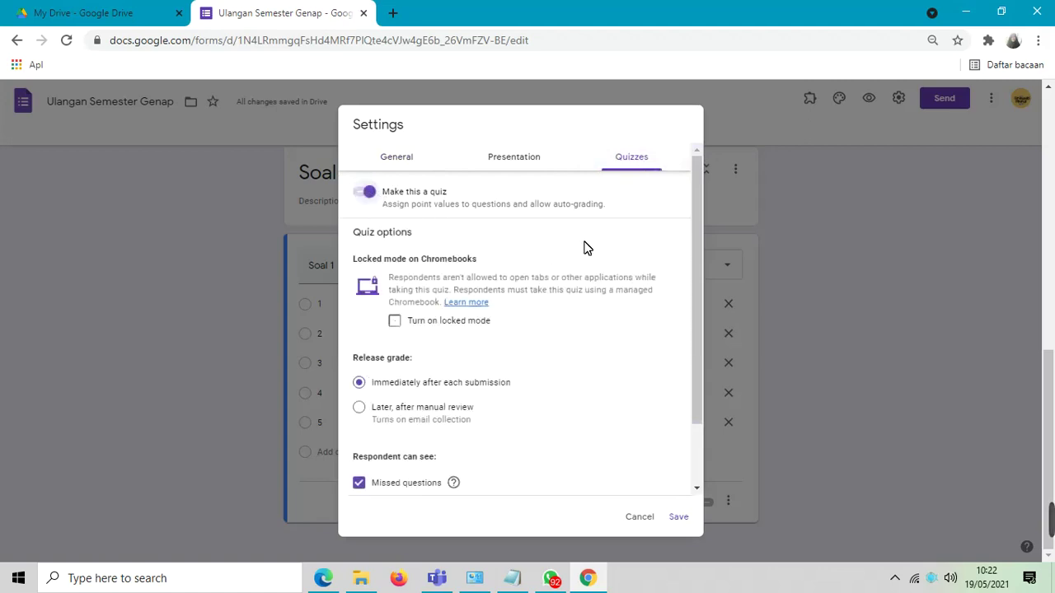
left_click_drag(698, 203, 699, 348)
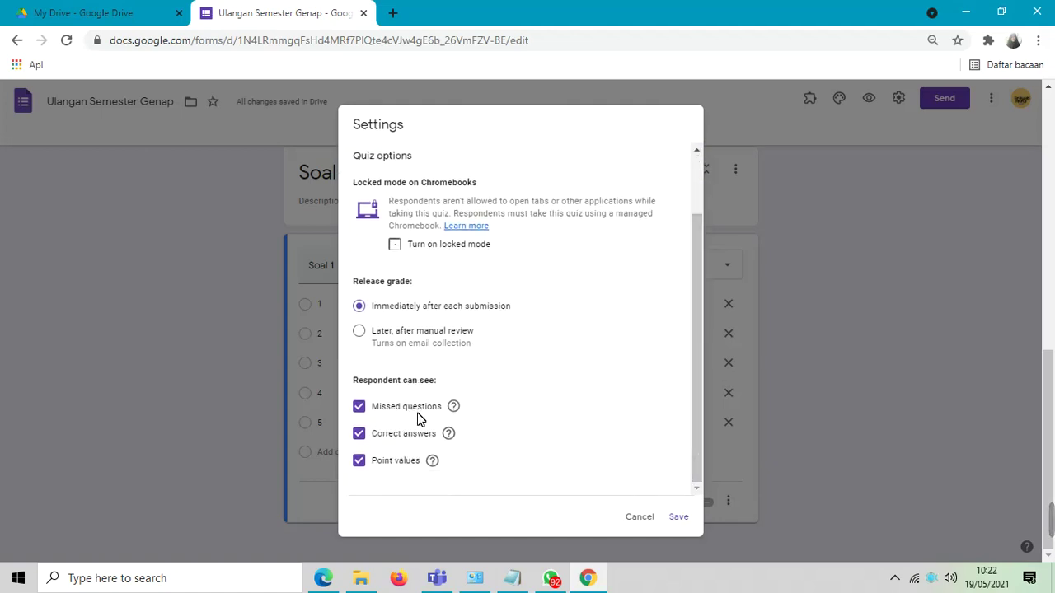
left_click(364, 435)
left_click(360, 408)
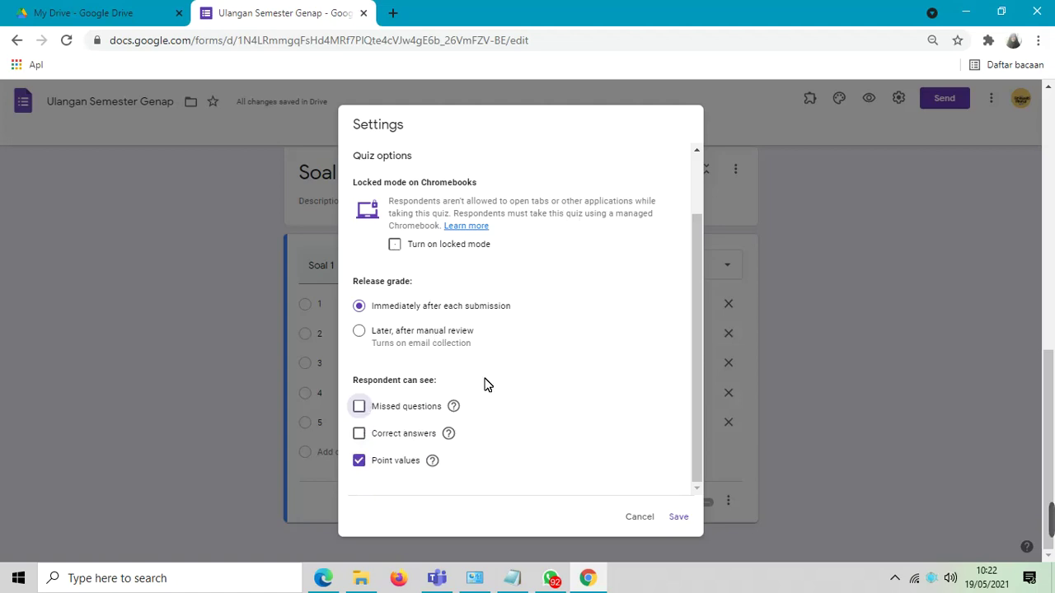
left_click(686, 520)
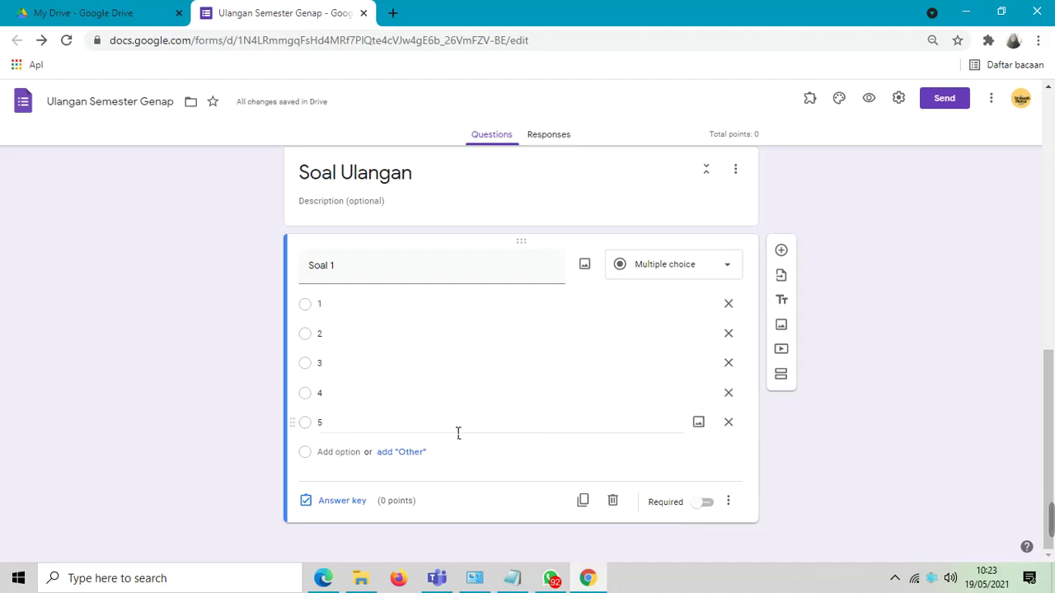
- In Soal 1's answer key, mark option 2 correct for 100 points, then make the question required
left_click(342, 503)
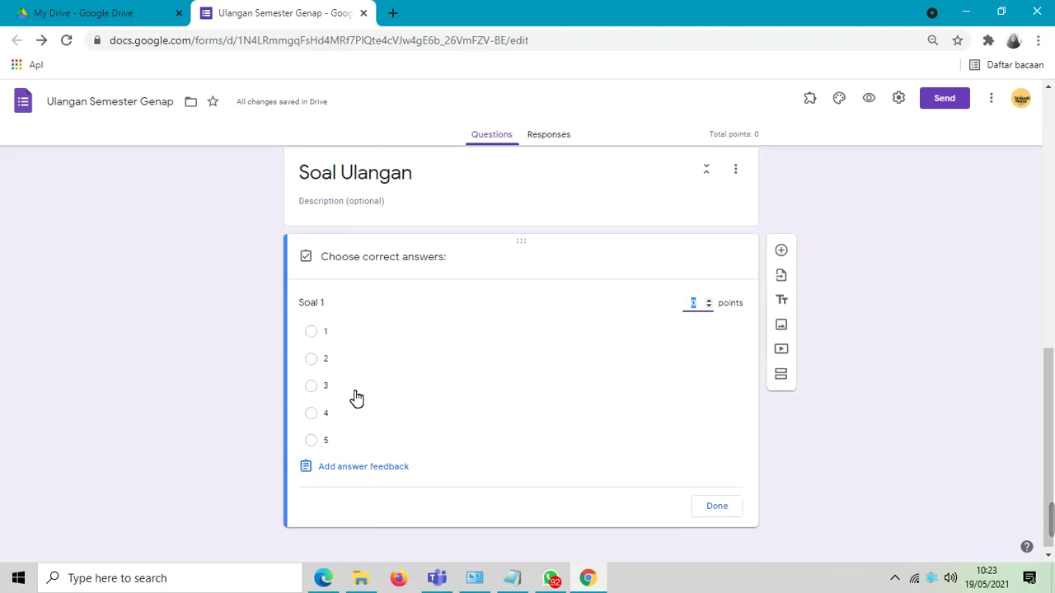
left_click(313, 360)
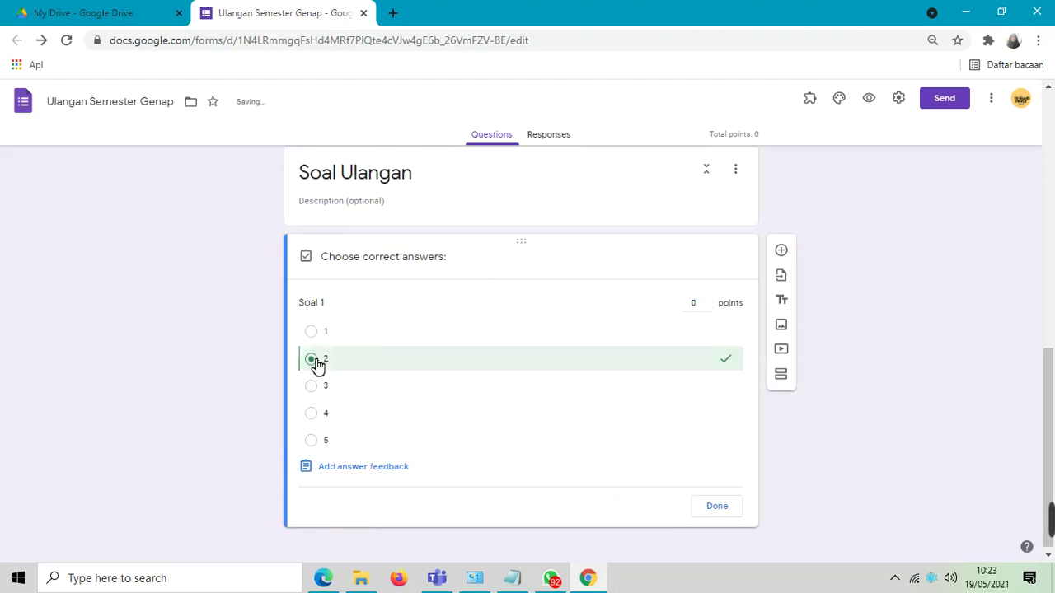
left_click(699, 303)
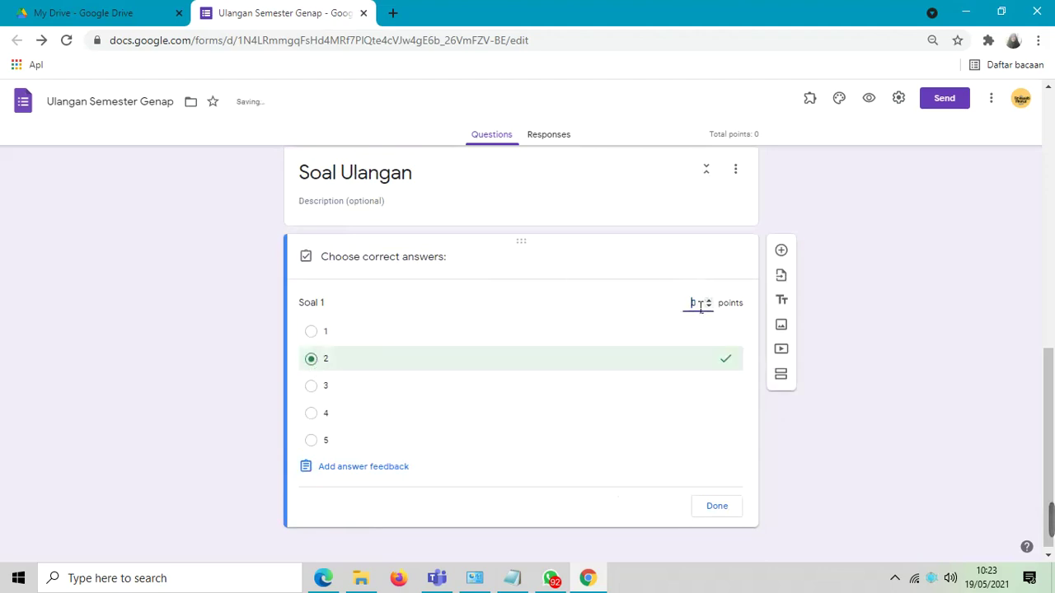
type("100")
left_click(715, 506)
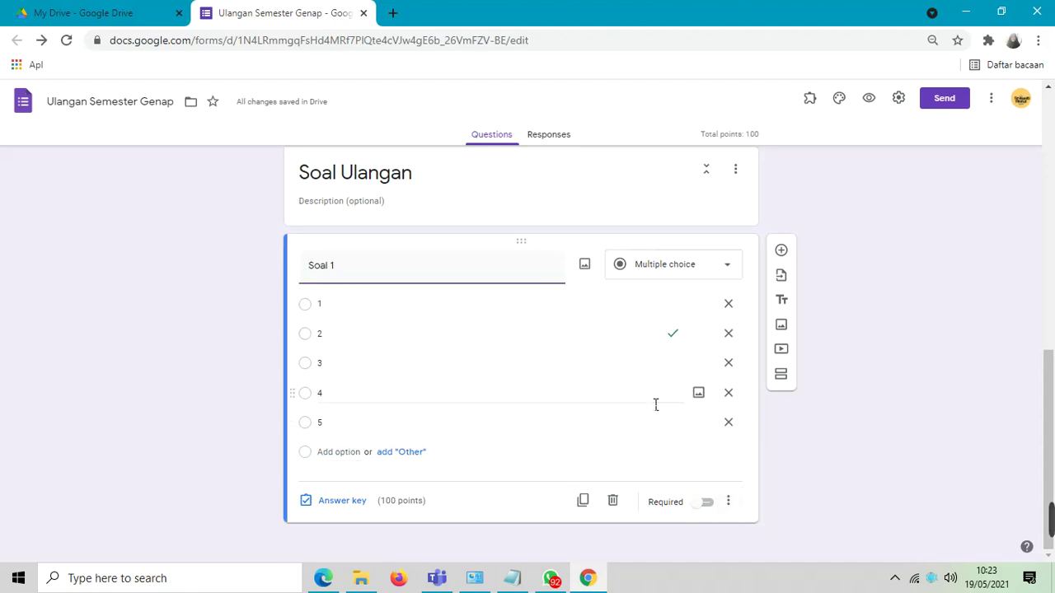
left_click(707, 505)
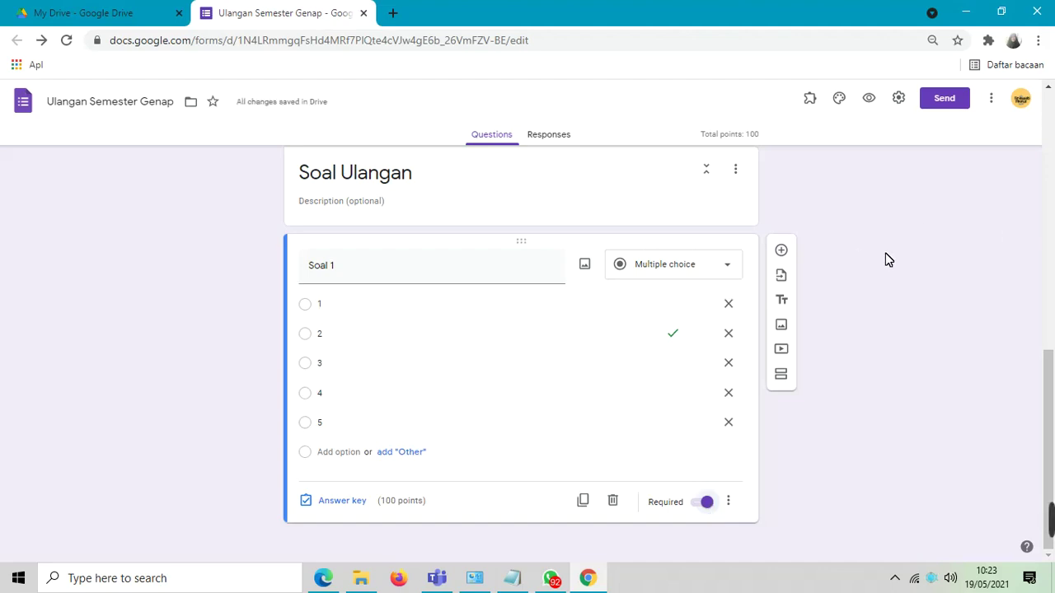
left_click_drag(1051, 387, 1051, 94)
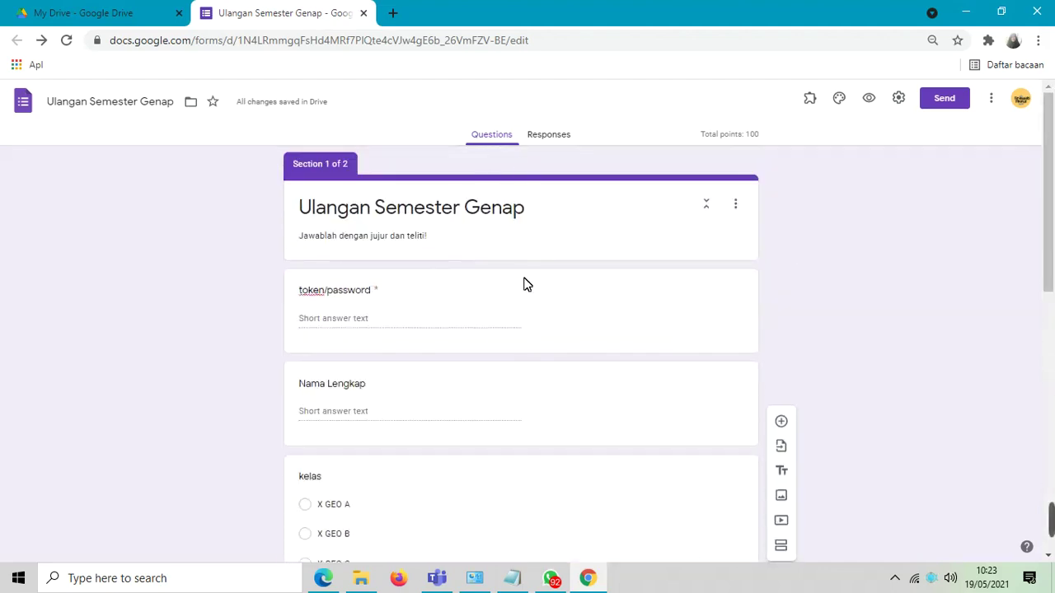
- Upload 'KOP Surat SMK Negeri 6 Kendari3' from Downloads as the form's header image
left_click(843, 103)
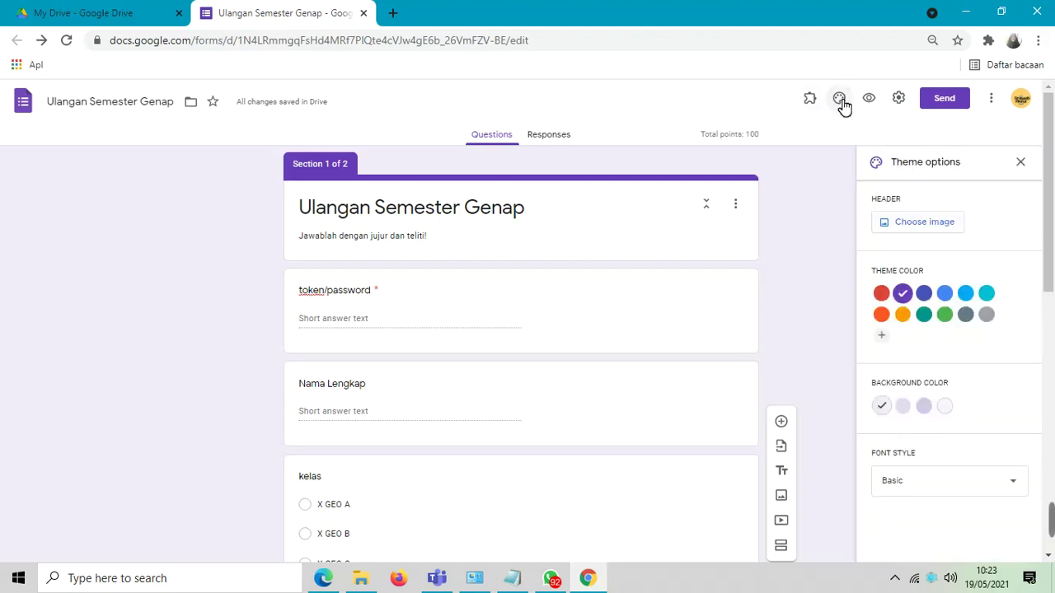
left_click(900, 223)
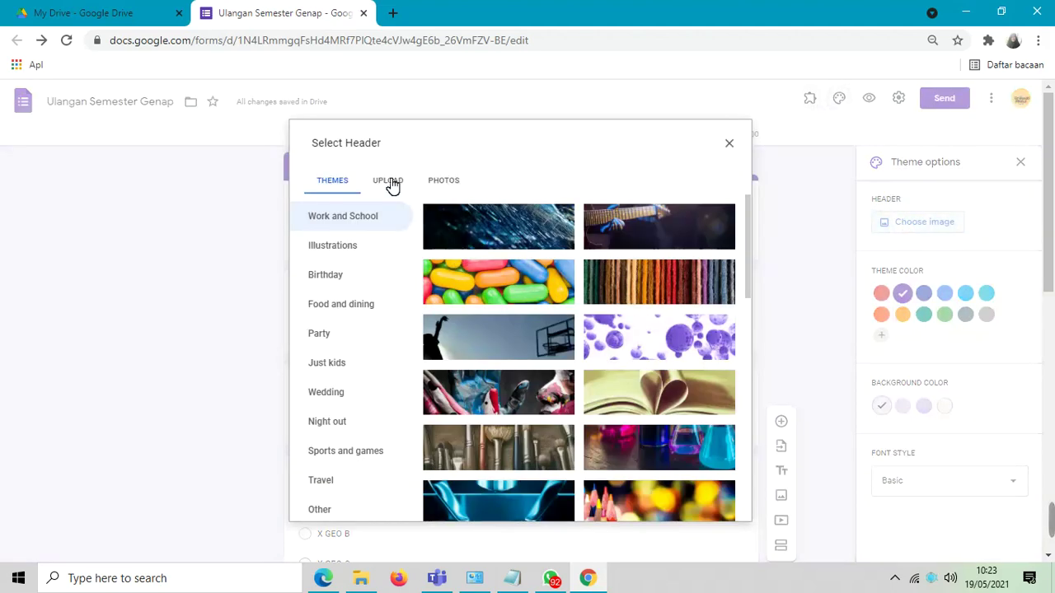
left_click(392, 185)
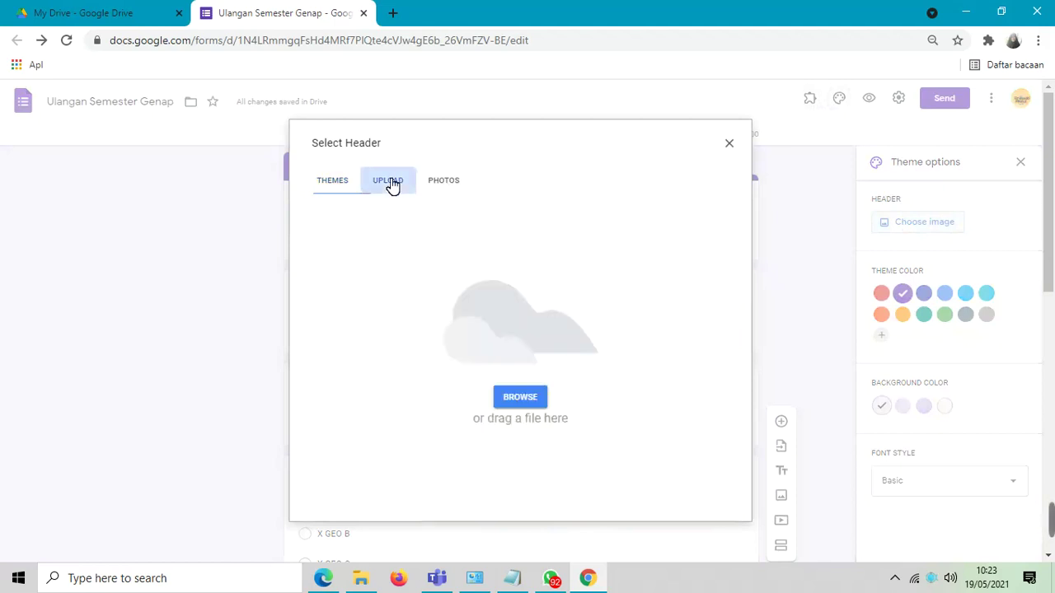
left_click(524, 398)
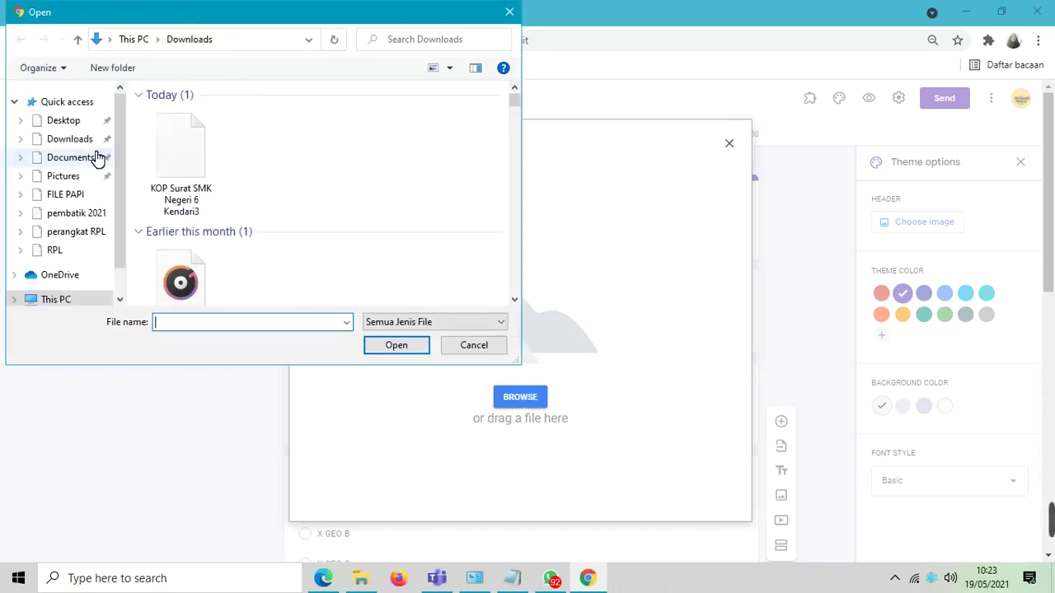
left_click(181, 171)
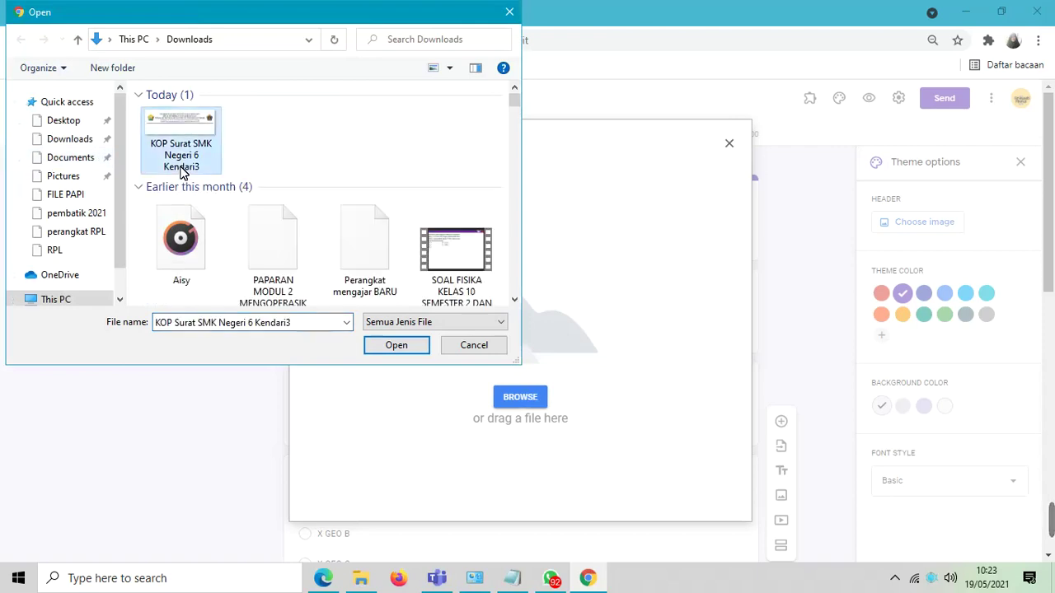
left_click(390, 348)
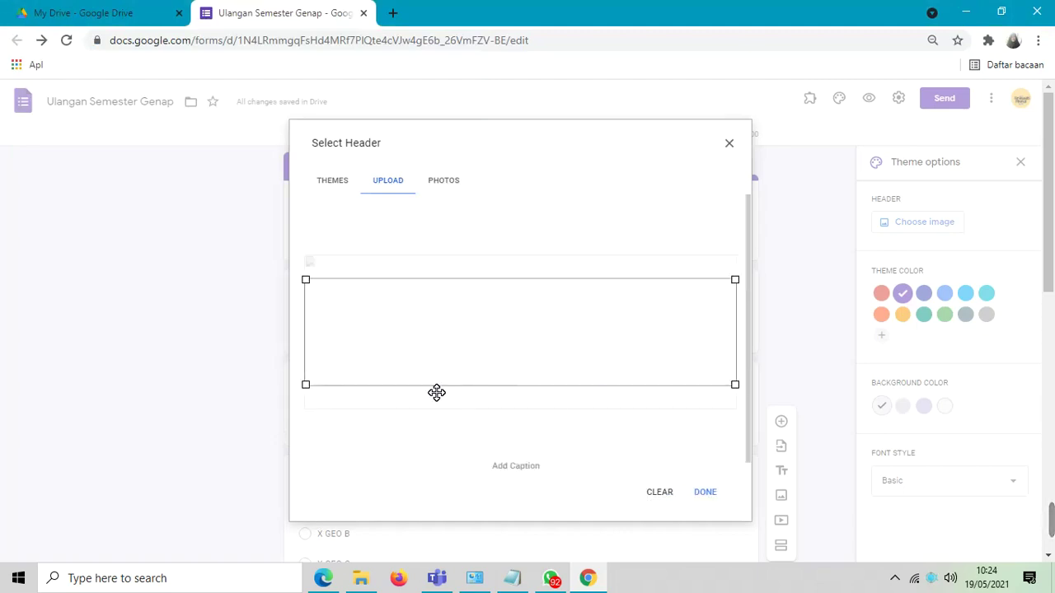
- Apply the letterhead as the header, then try green and grey before keeping the purple theme colour
left_click(707, 495)
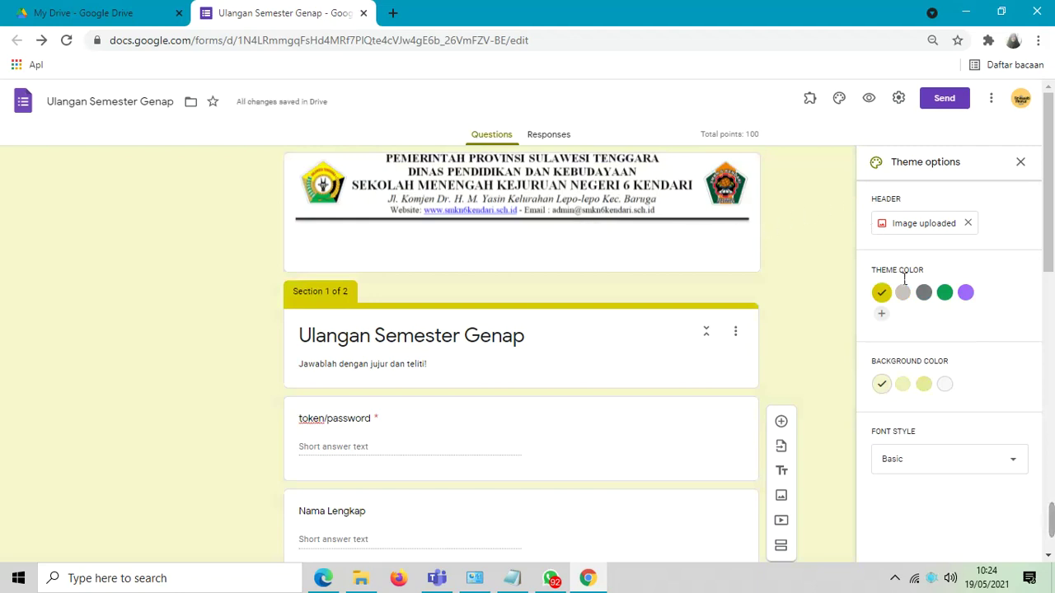
left_click(966, 293)
left_click(945, 297)
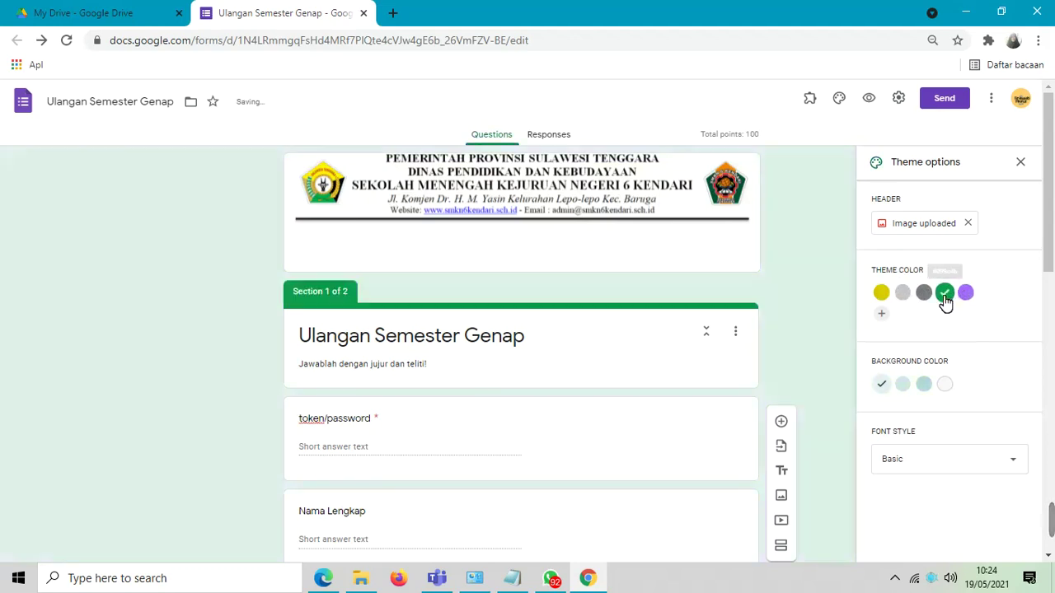
left_click(927, 296)
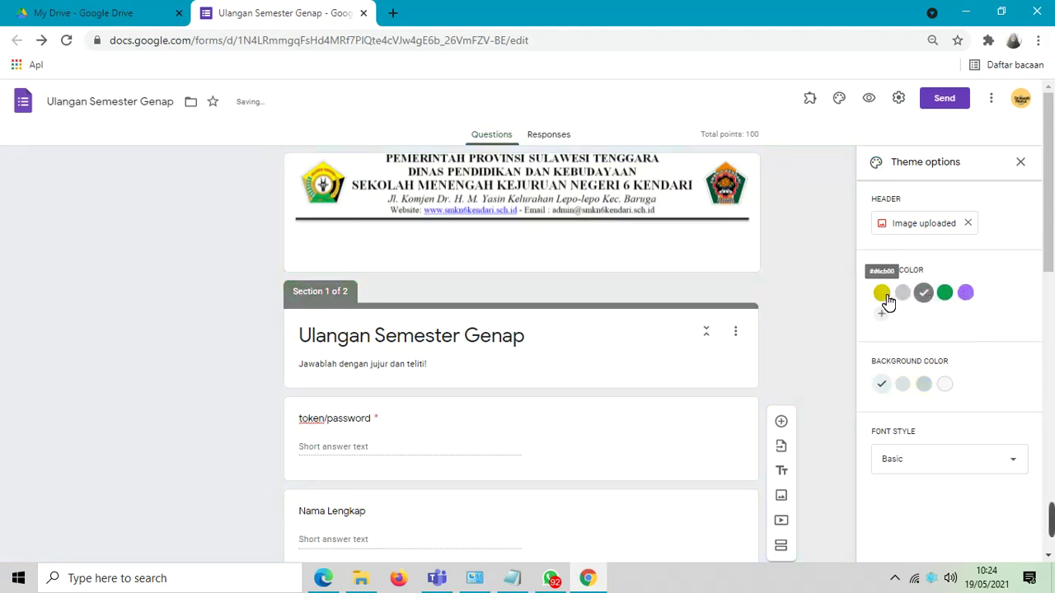
left_click(966, 295)
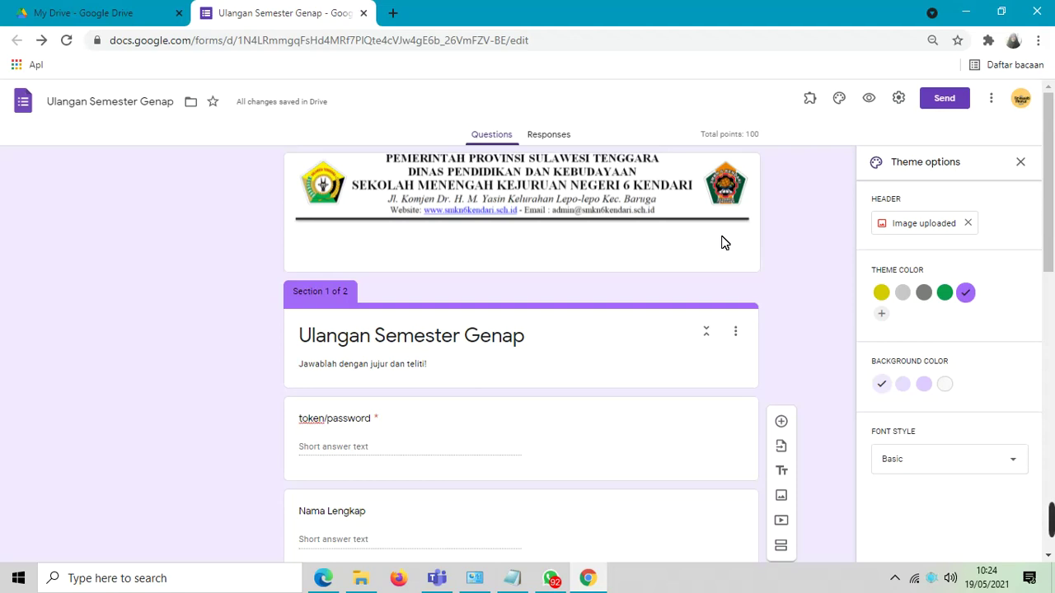
- Open a form preview and enter a token and a respondent's full name
left_click(873, 98)
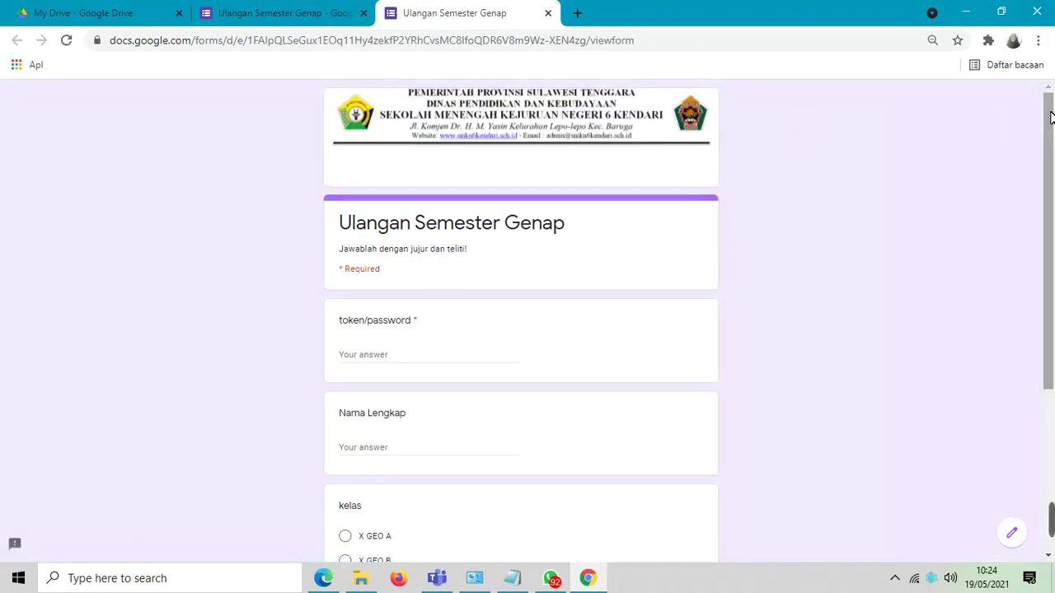
left_click_drag(1050, 119, 1050, 147)
left_click(390, 316)
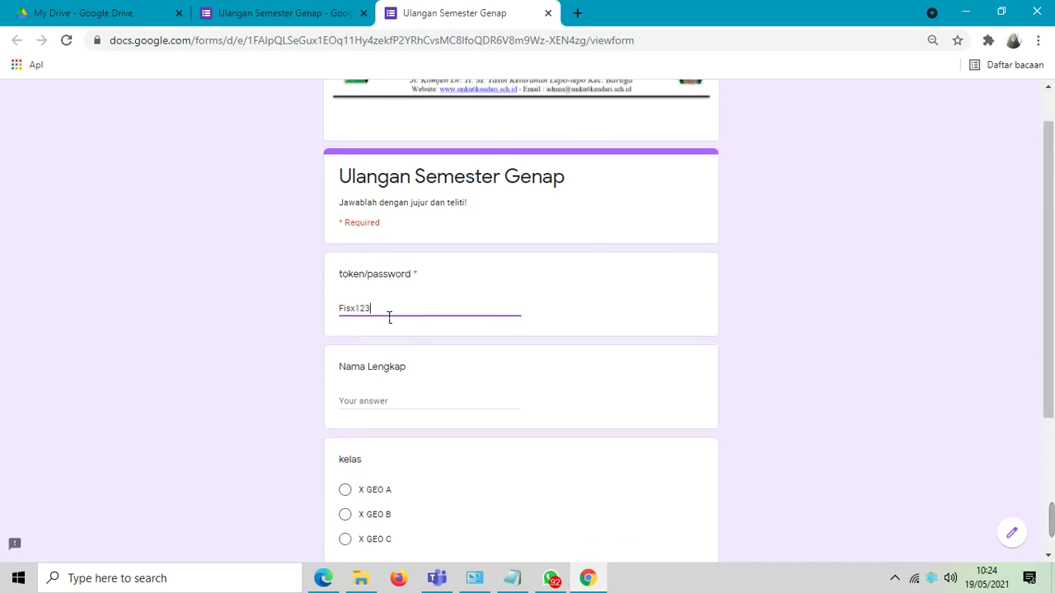
left_click(376, 405)
type("Andini")
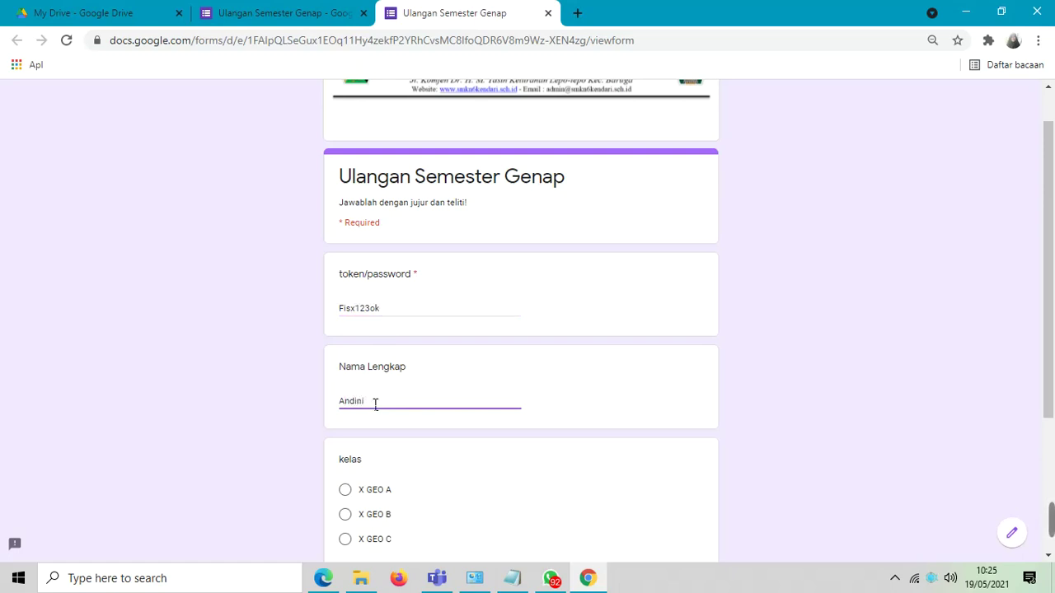
- Choose class X GEO A, type 'Fisik' as Mata Pelajaran, go to the next section, then close the preview
left_click_drag(1053, 138, 1053, 262)
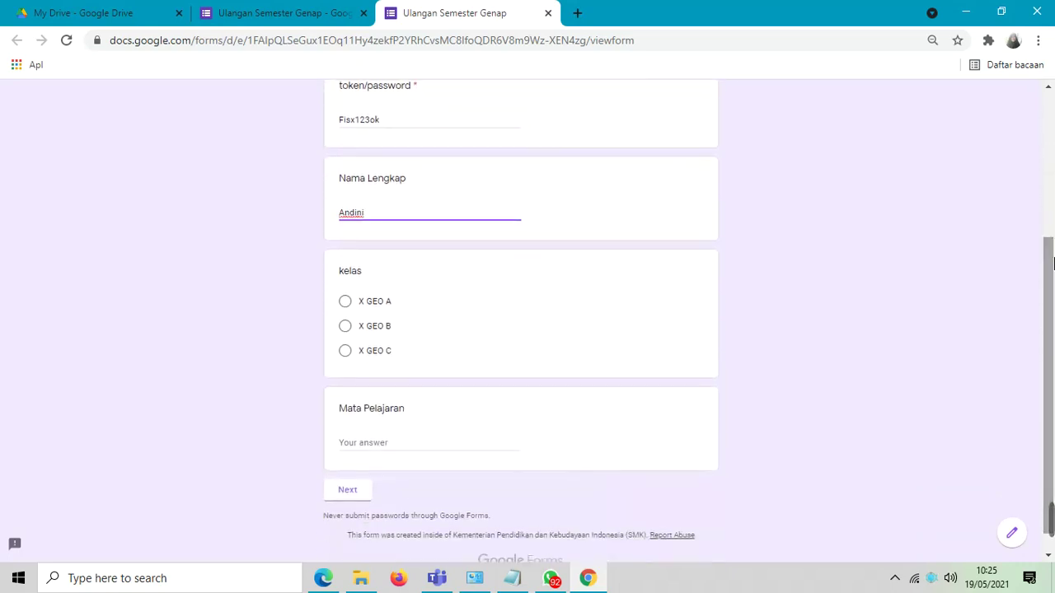
left_click(346, 303)
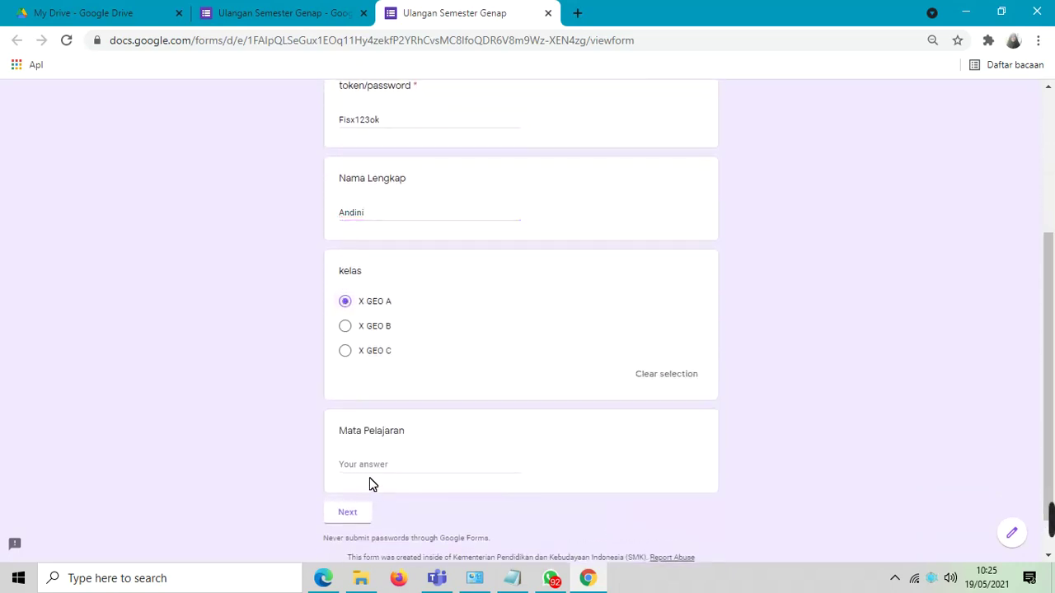
left_click(367, 473)
type("Fisika")
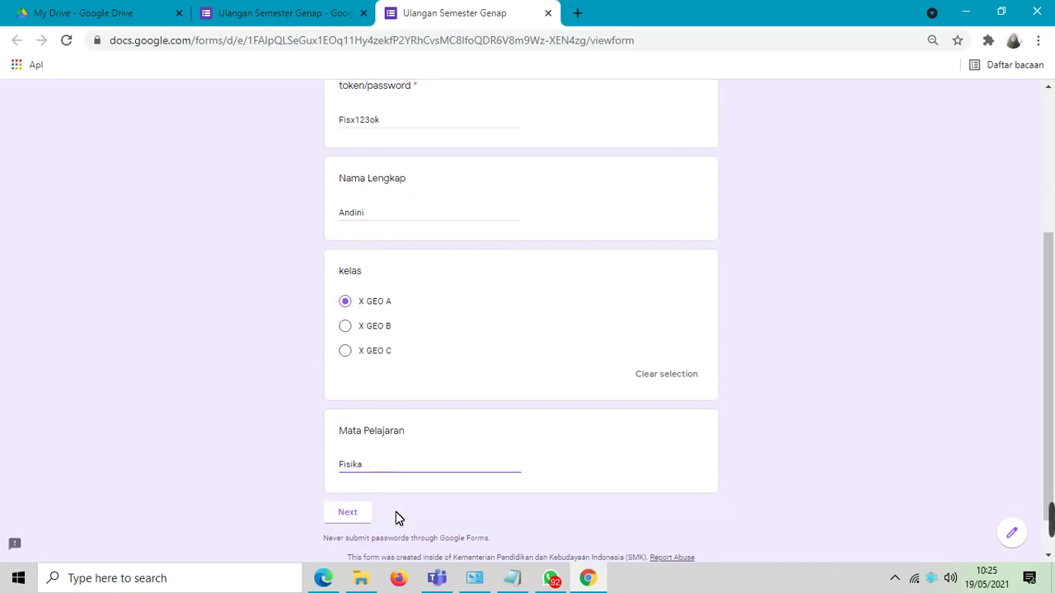
left_click(350, 514)
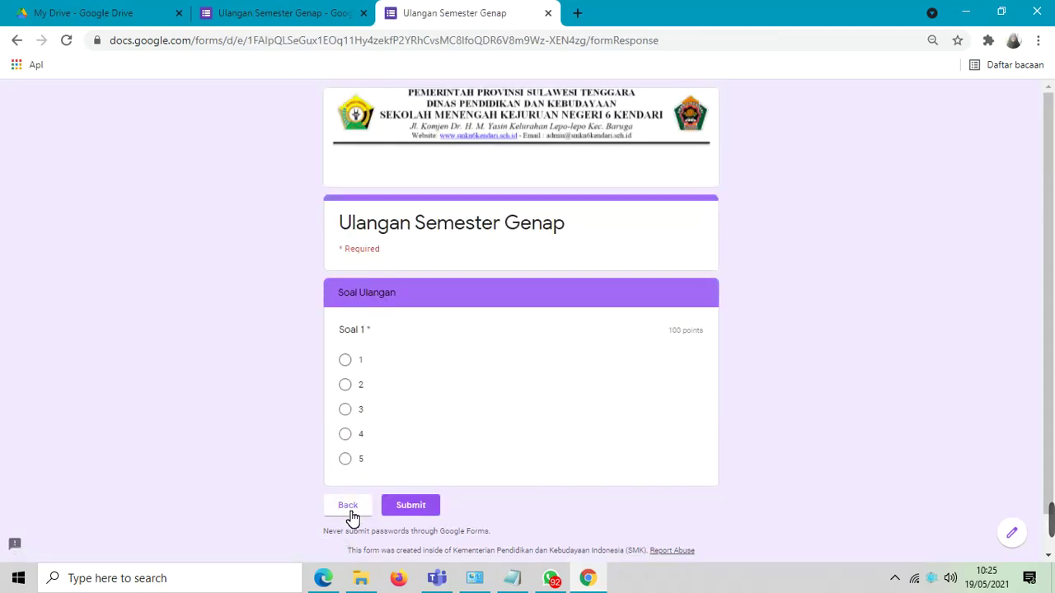
left_click(549, 14)
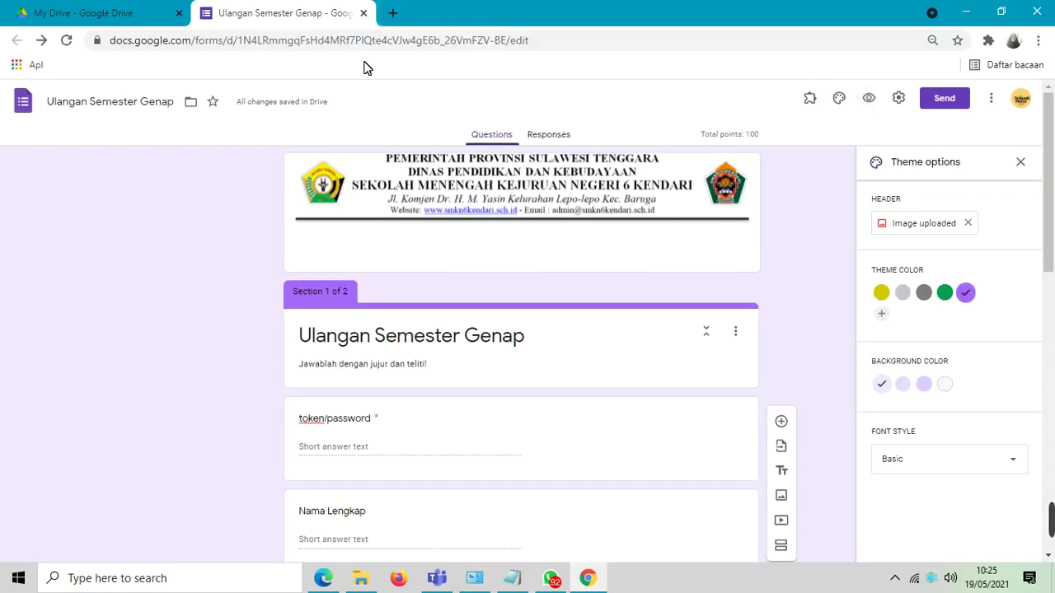
- In a fresh preview, enter a wrong token and start typing a name in Nama Lengkap
left_click(867, 102)
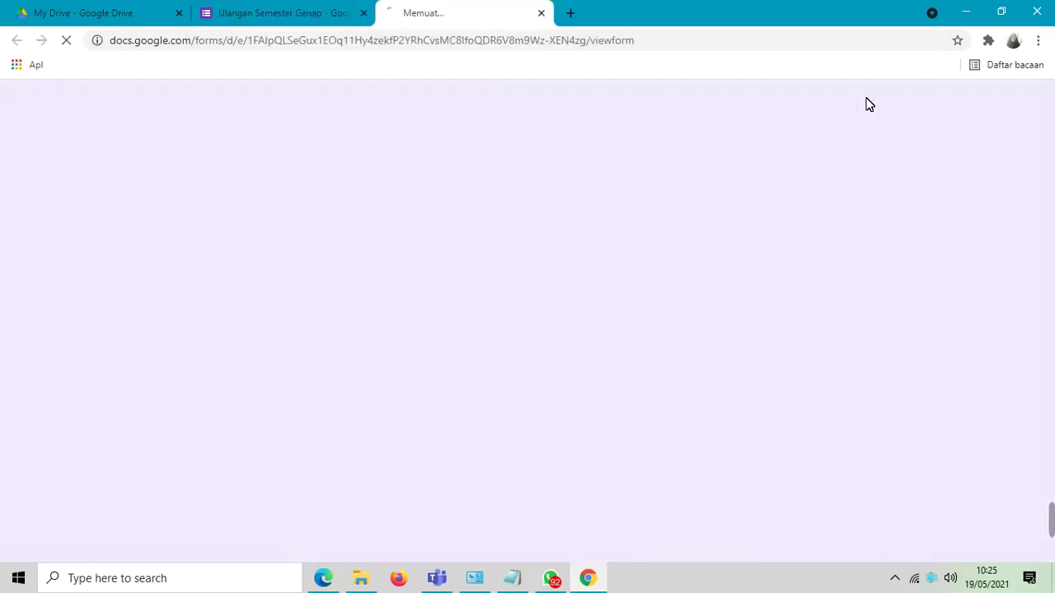
left_click(364, 353)
type("123456")
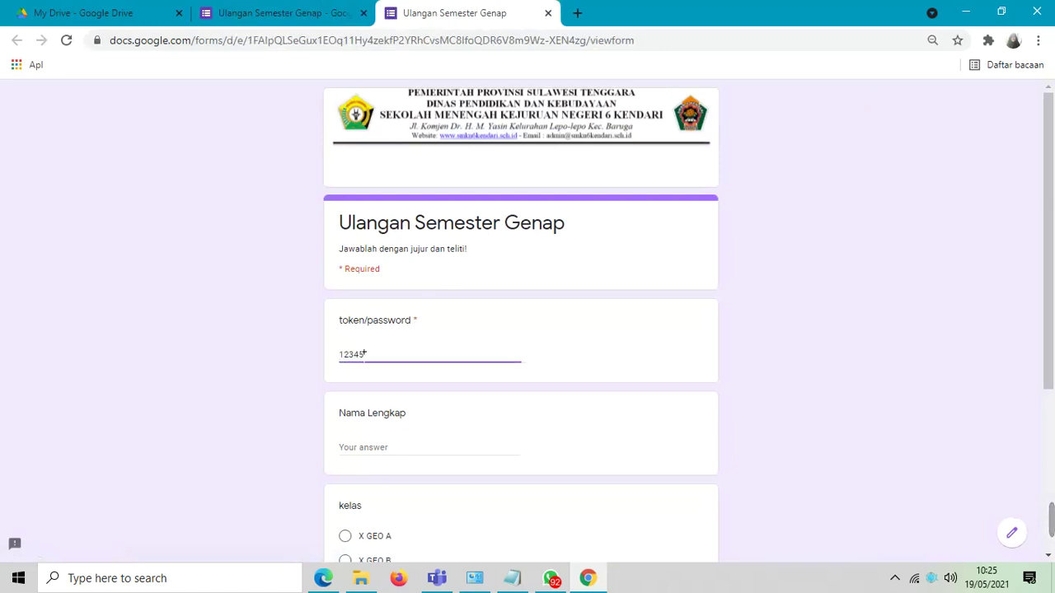
left_click(351, 455)
type("andini")
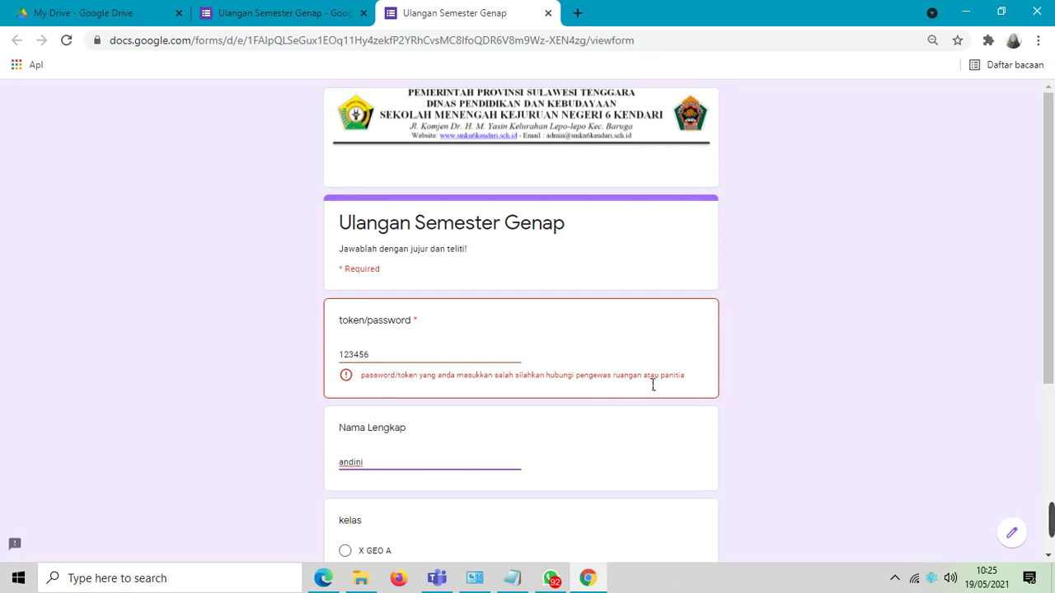
- Replace the wrong token with the correct one, choose X GEO A and enter Fisika as Mata Pelajaran
left_click(380, 357)
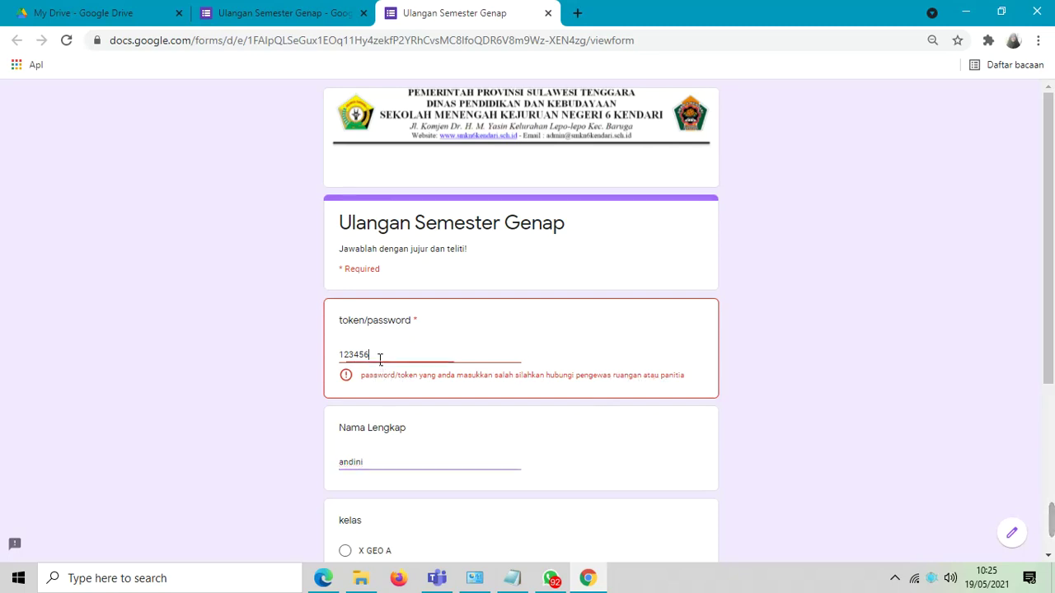
key("BackSpace")
key("BackSpace")
key("BackSpace")
key("BackSpace")
key("BackSpace")
key("BackSpace")
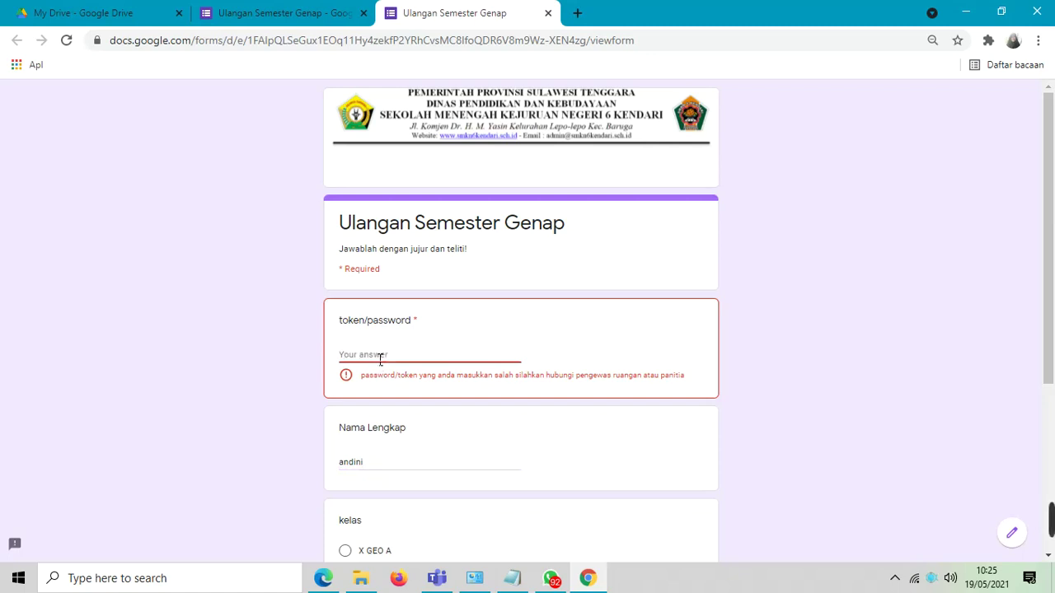
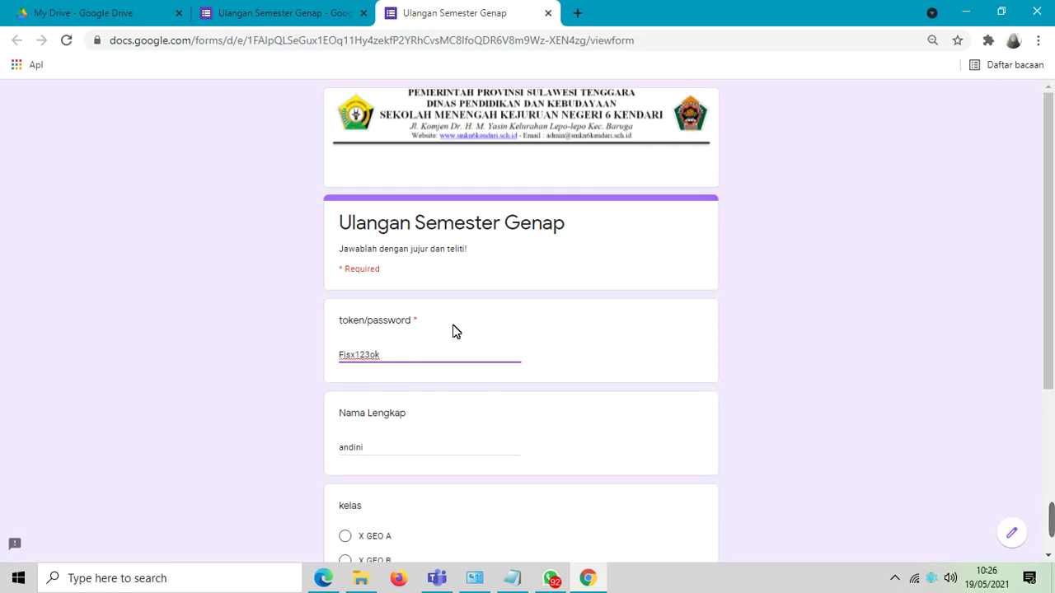
left_click_drag(1051, 204, 1053, 364)
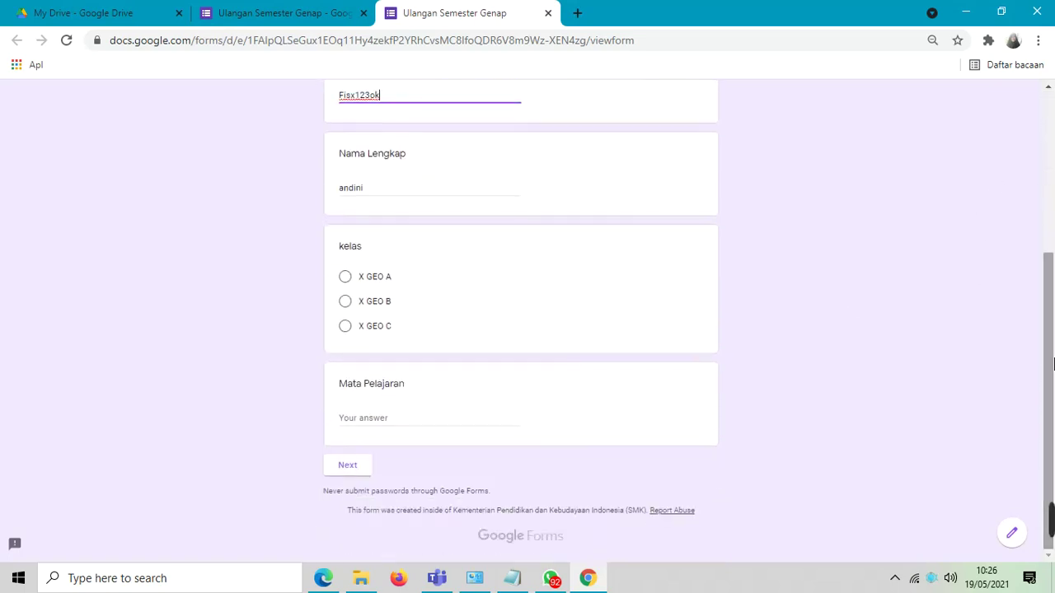
left_click(345, 278)
left_click(384, 443)
type("Fisika")
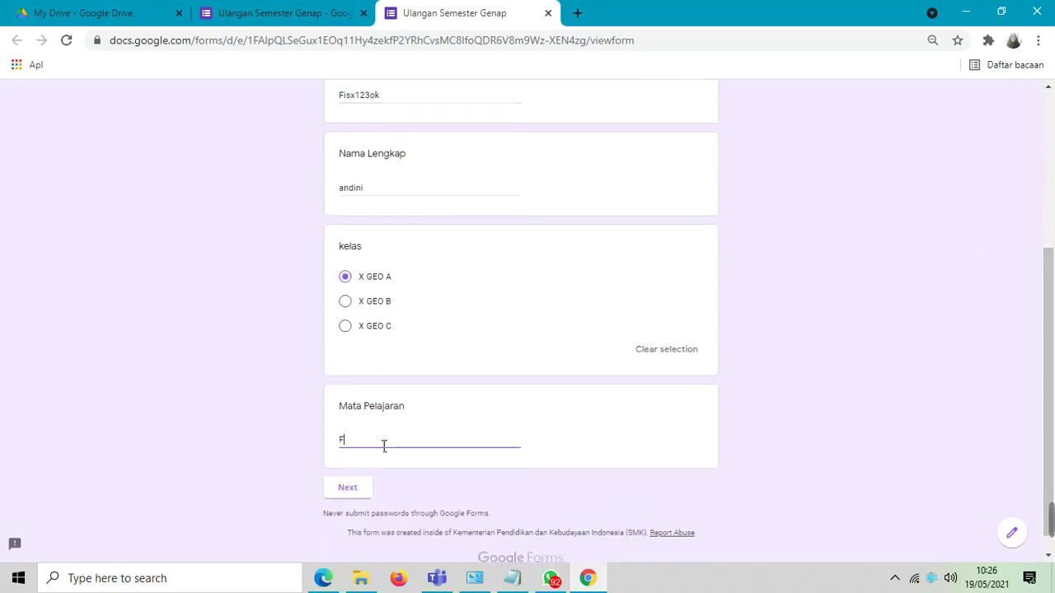
- Continue to Soal Ulangan, submit the response, check its 0/100 score, and close the score tab
left_click(364, 492)
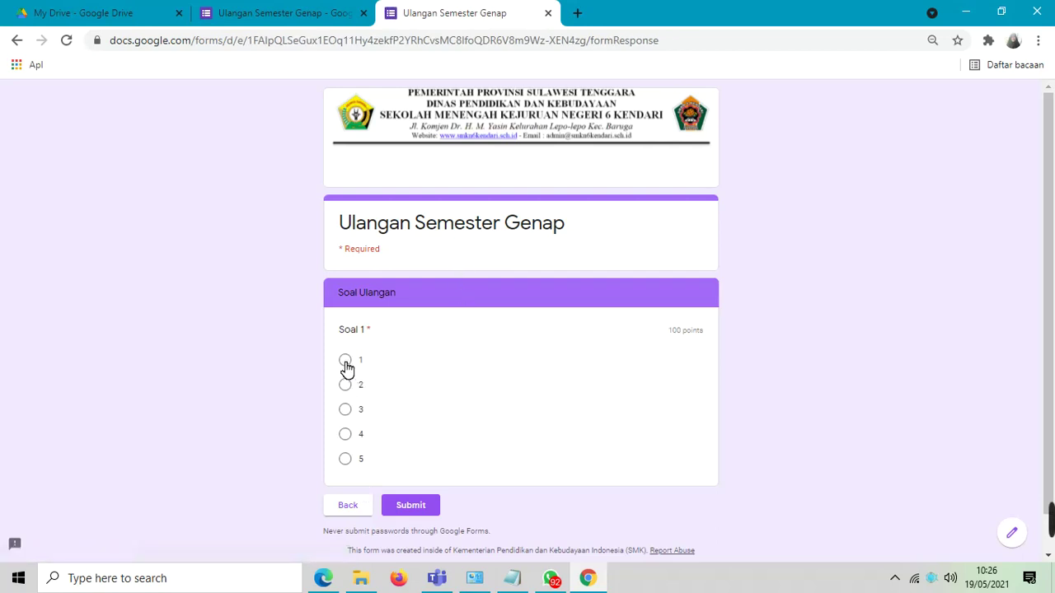
left_click(429, 506)
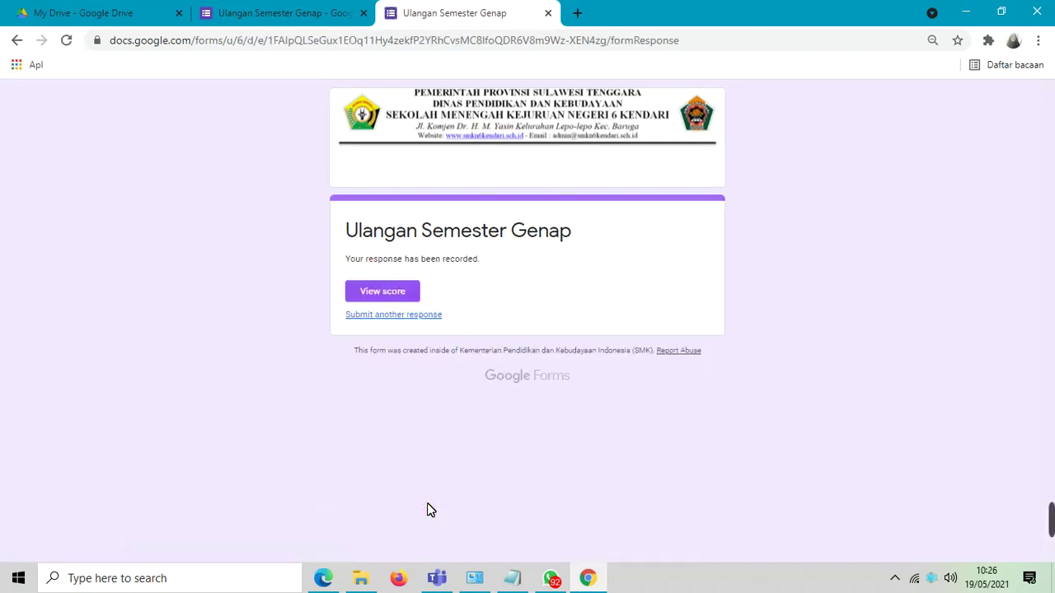
left_click(402, 298)
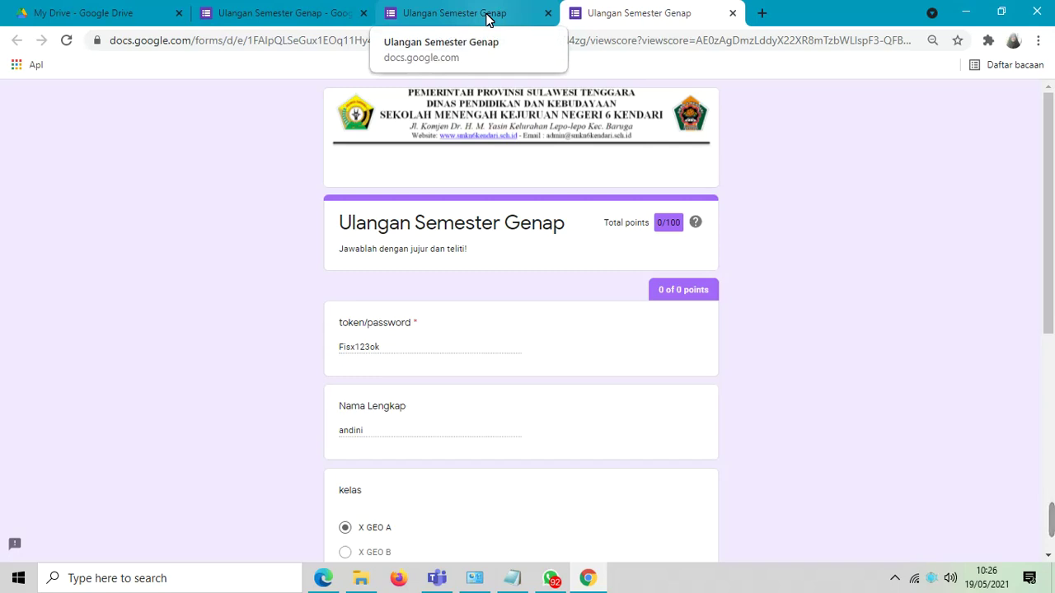
left_click(732, 13)
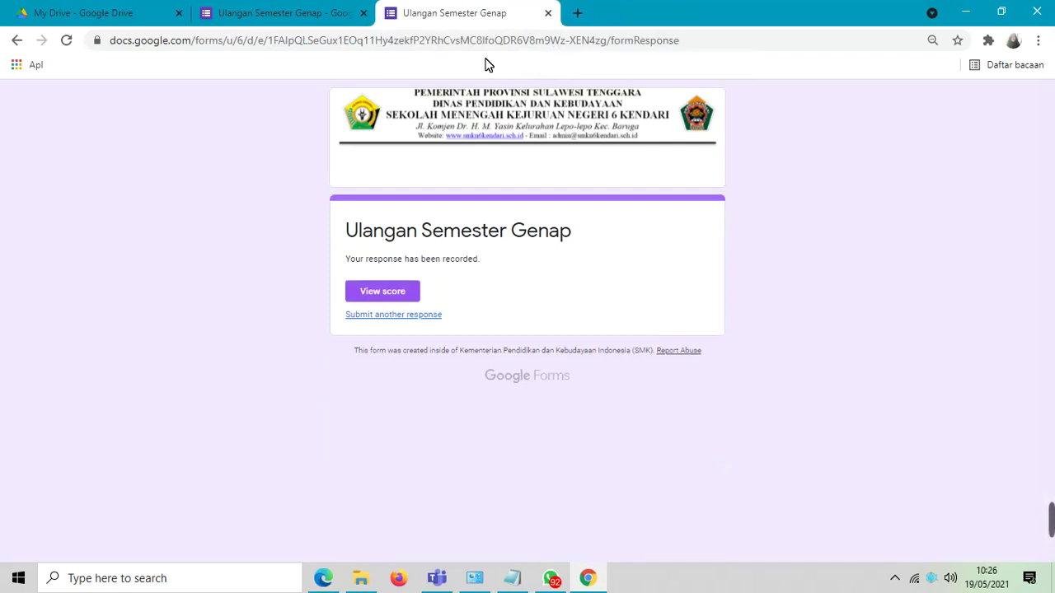
- Back in the editor, limit the quiz to 1 response in Settings, save, and open Send
left_click(548, 14)
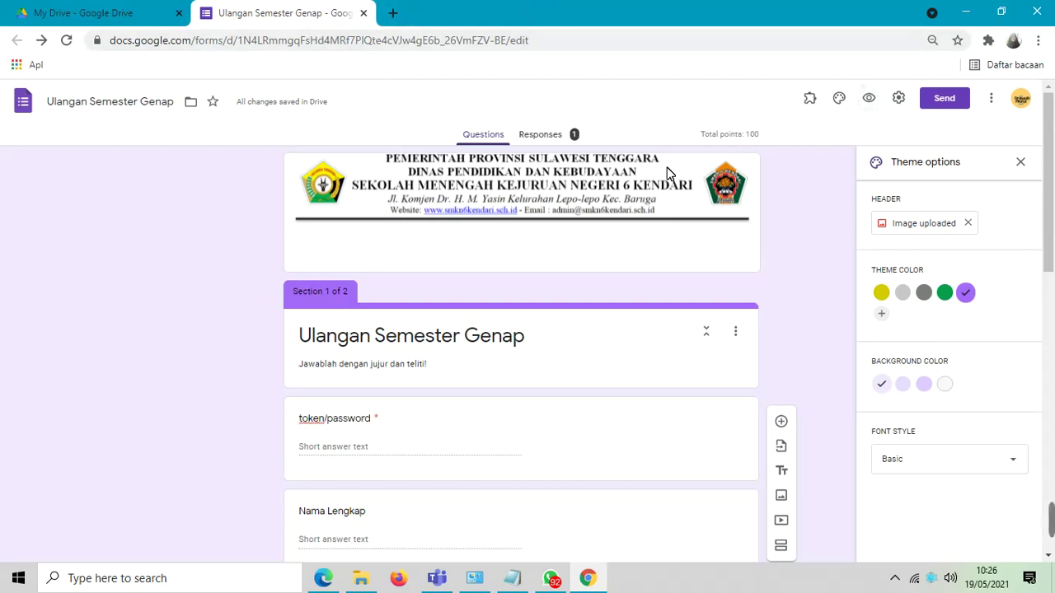
left_click(900, 98)
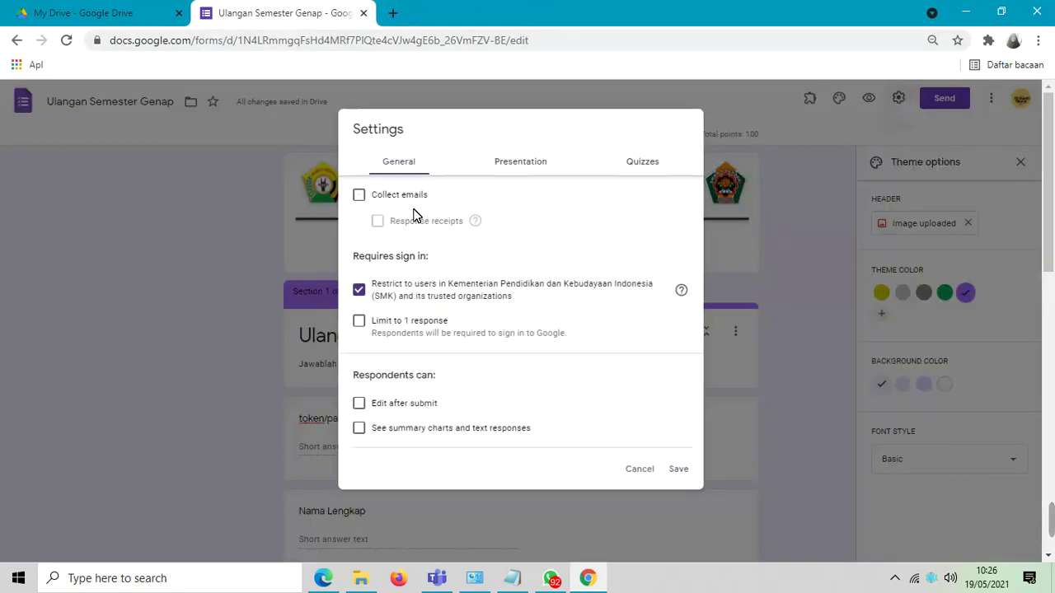
left_click(361, 323)
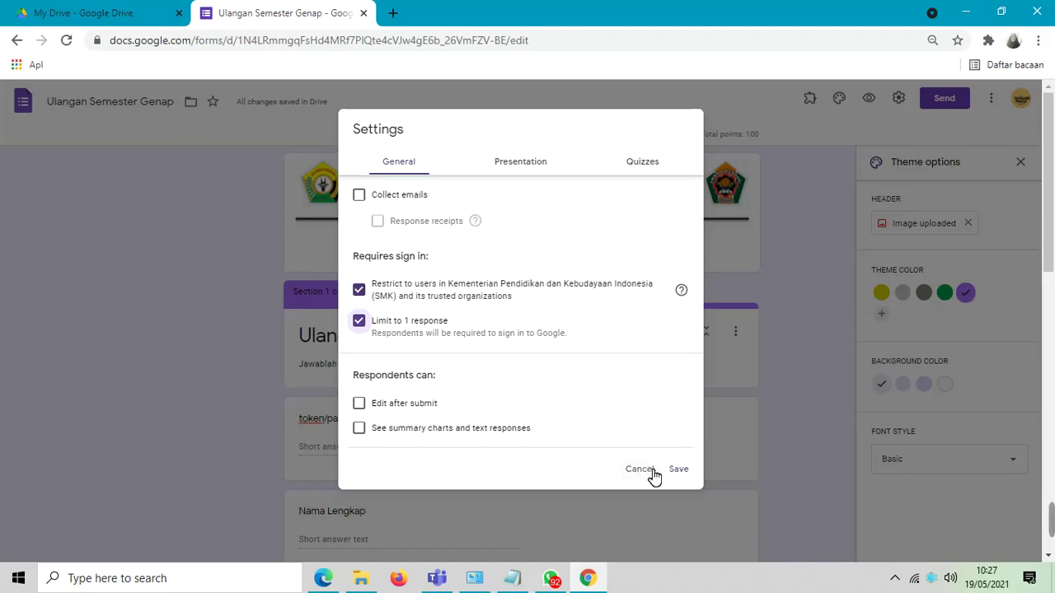
left_click(679, 469)
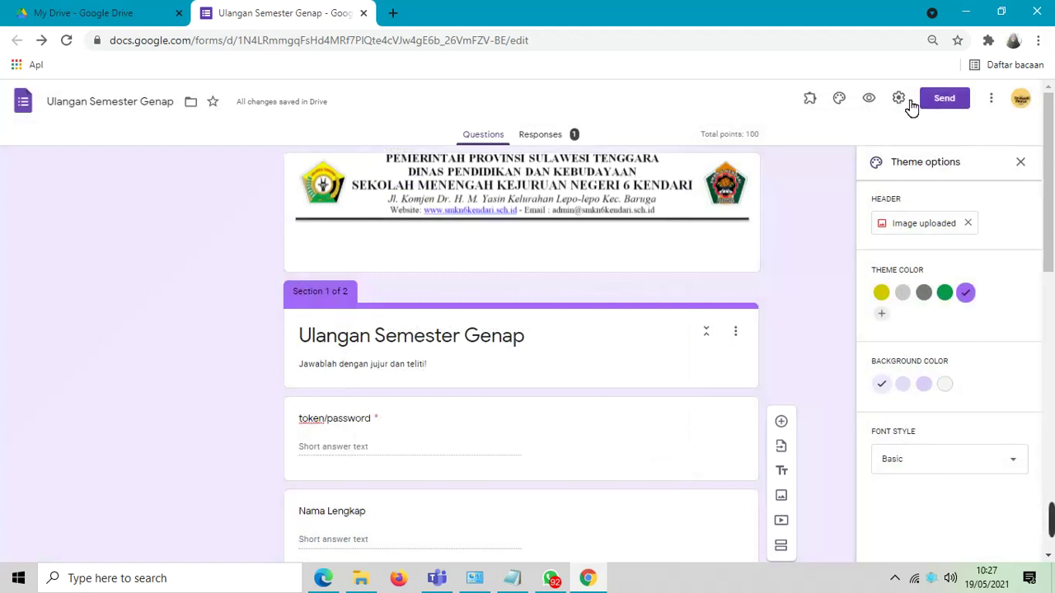
left_click(944, 100)
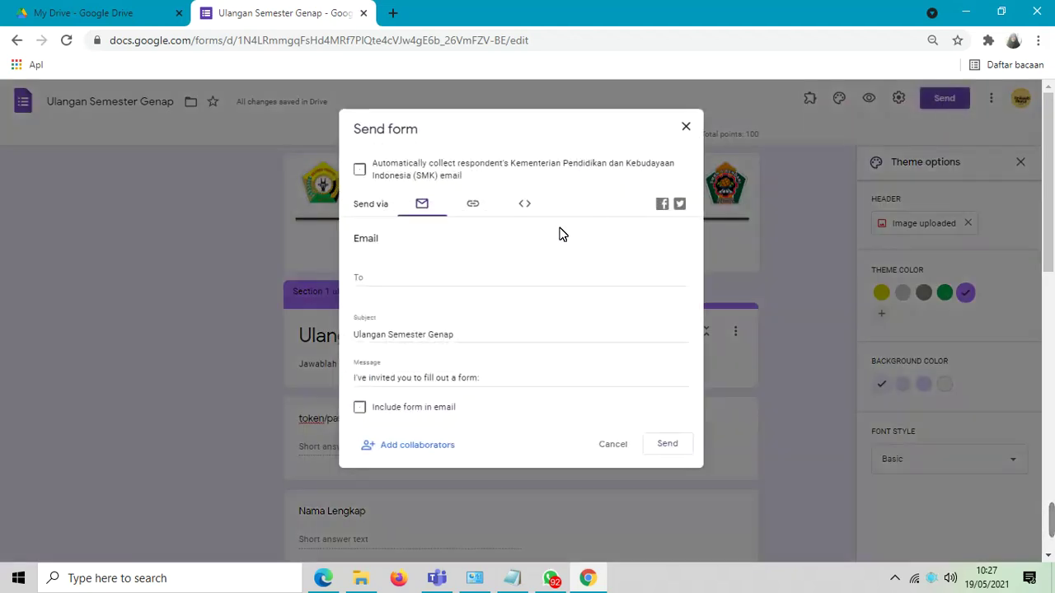
- Copy the form's share link from the link tab and open a new Chrome tab
left_click(474, 206)
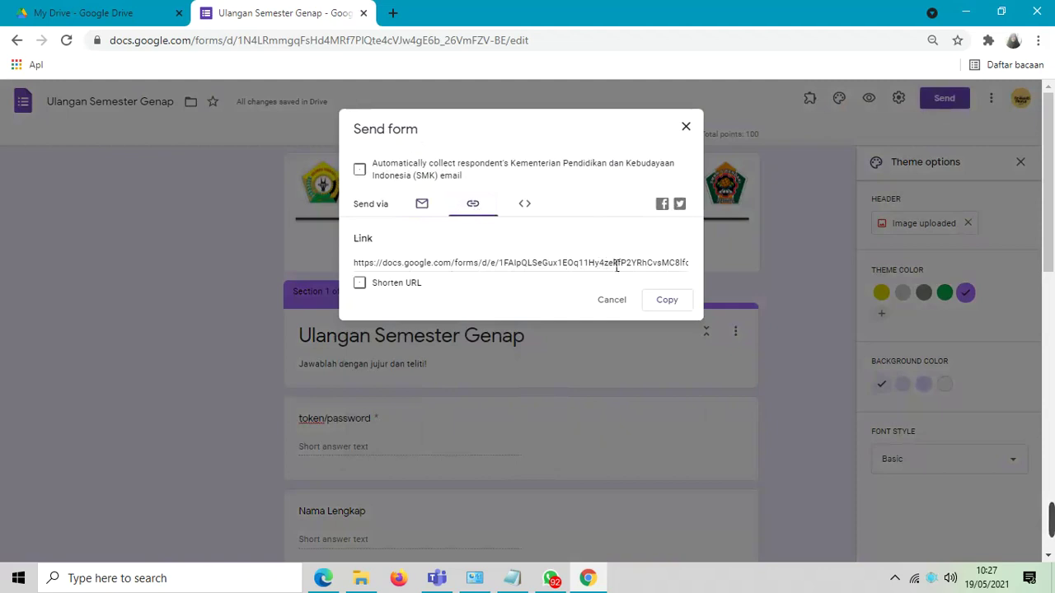
left_click(669, 300)
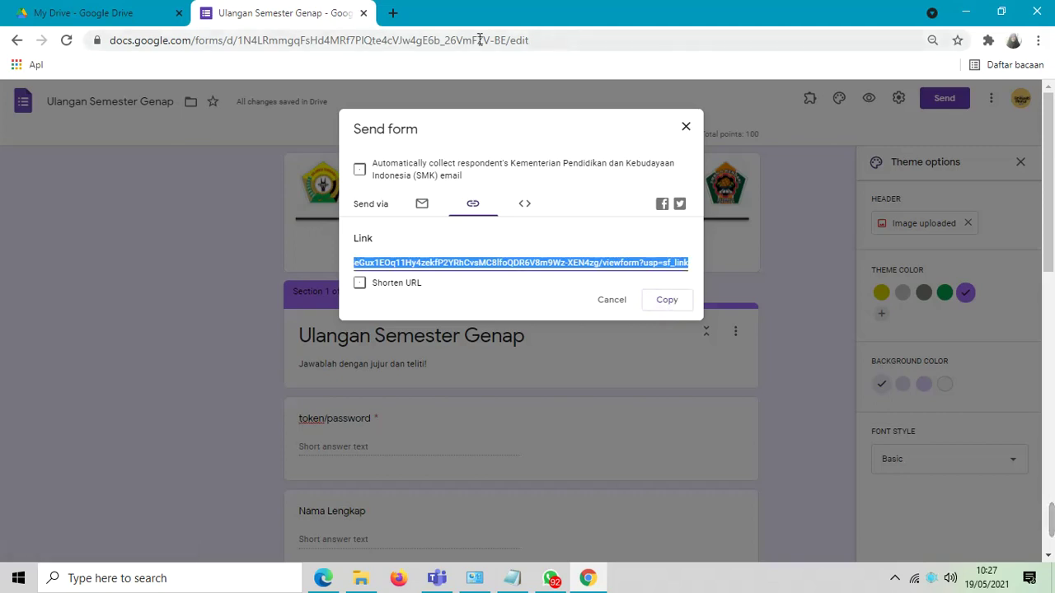
left_click(393, 14)
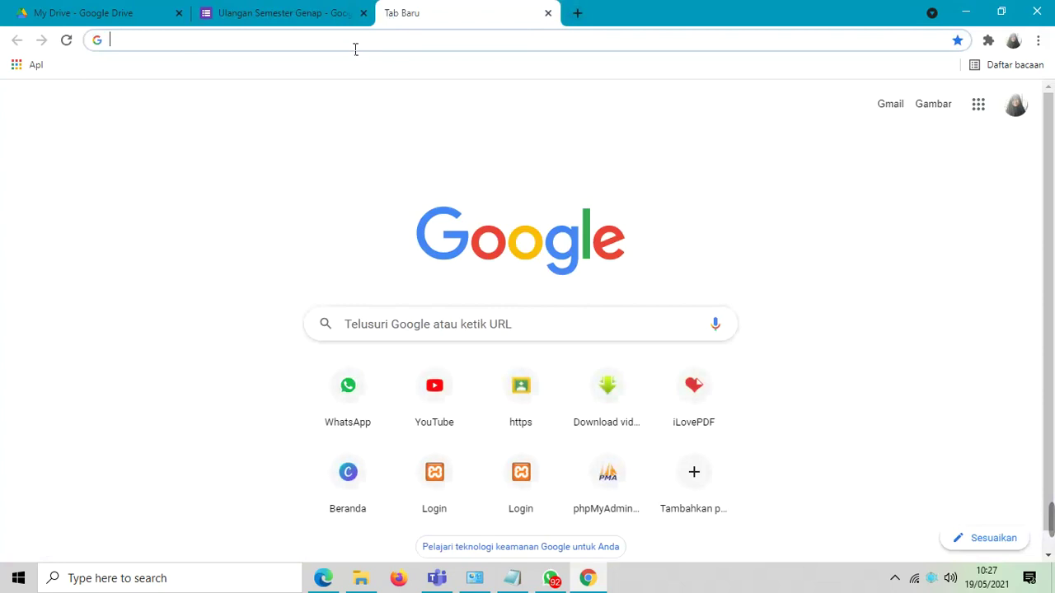
- Go to gg.gg and paste the quiz form's long link into the URL field
type("gg")
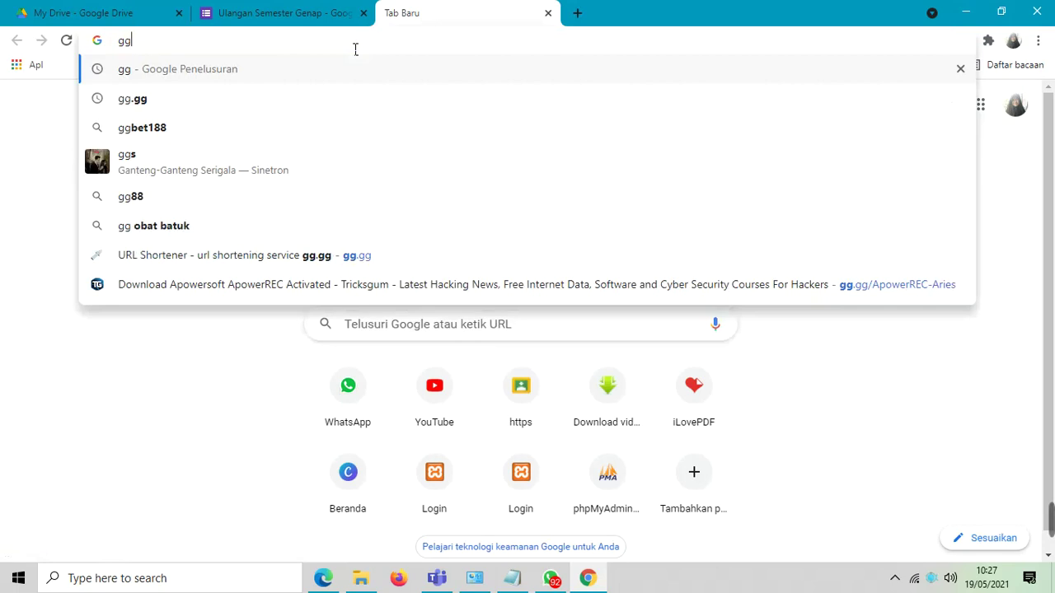
type(".gg")
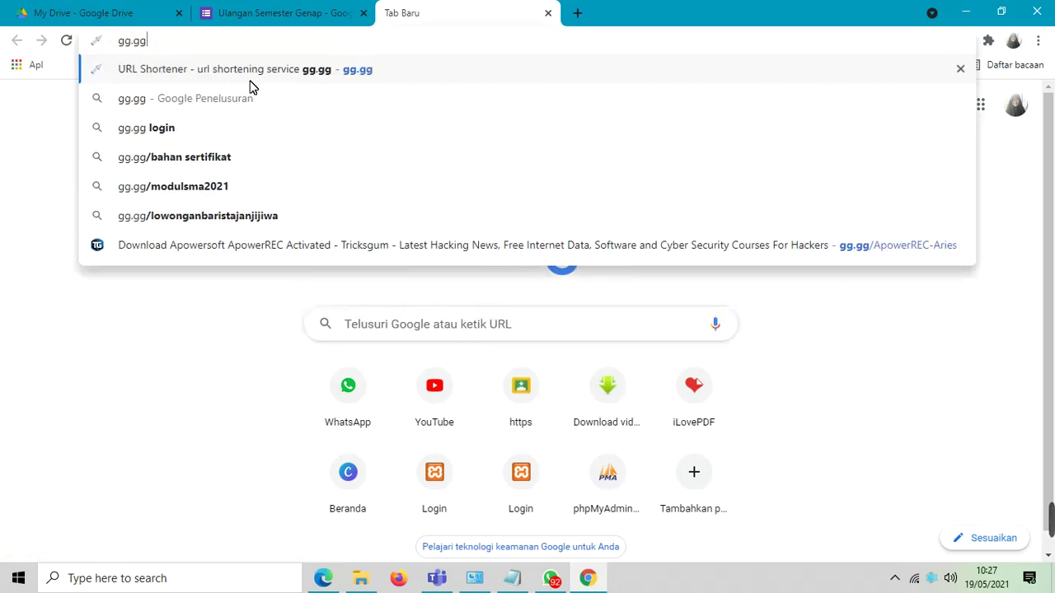
left_click(246, 73)
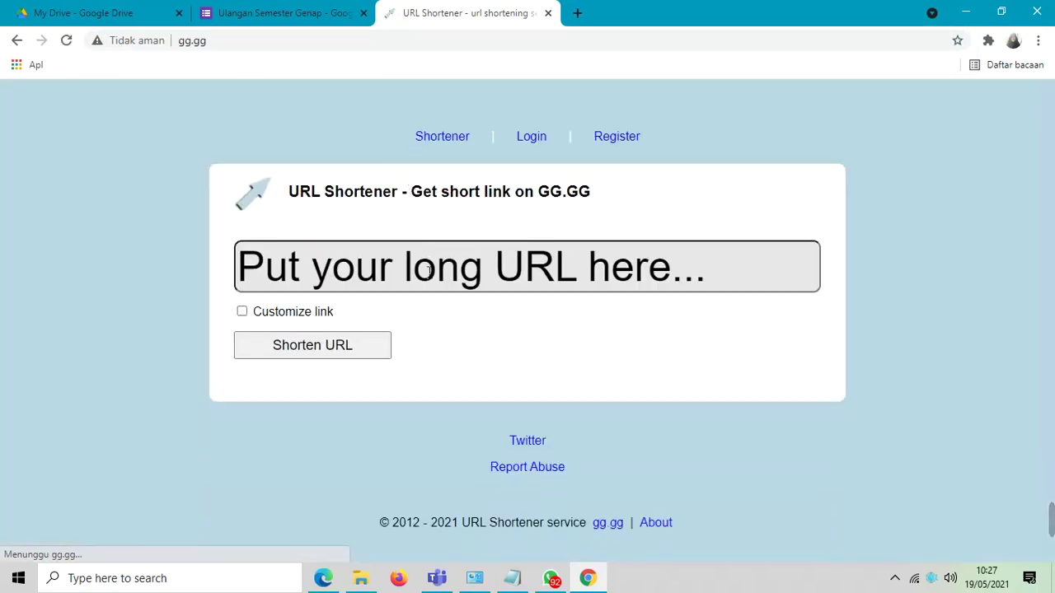
left_click(429, 273)
left_click(282, 318)
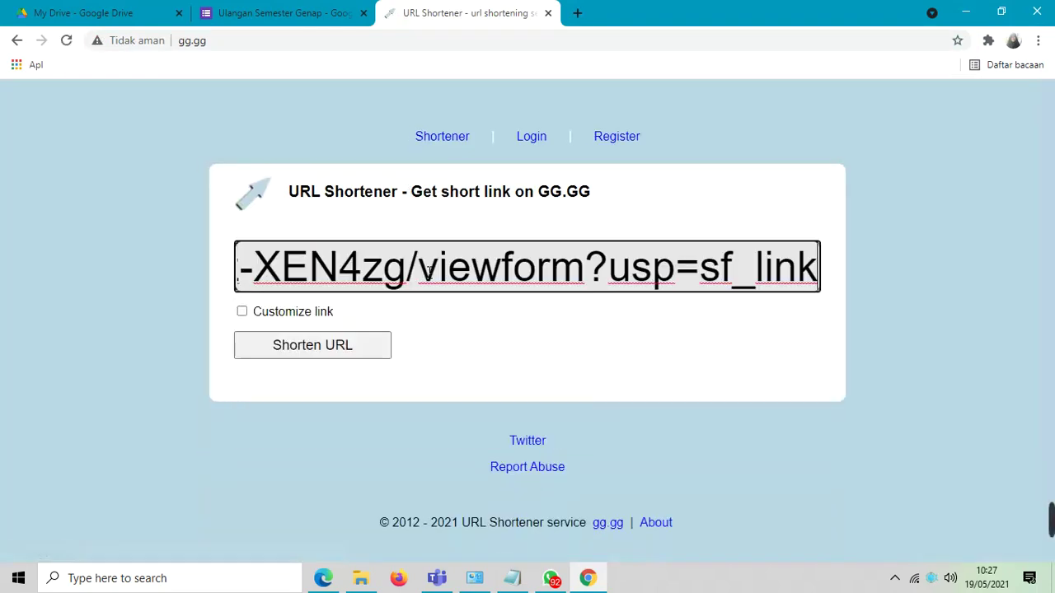
- Enable a custom link with alias 'fisikaX SMKN6Kendari' and shorten the URL
left_click(242, 313)
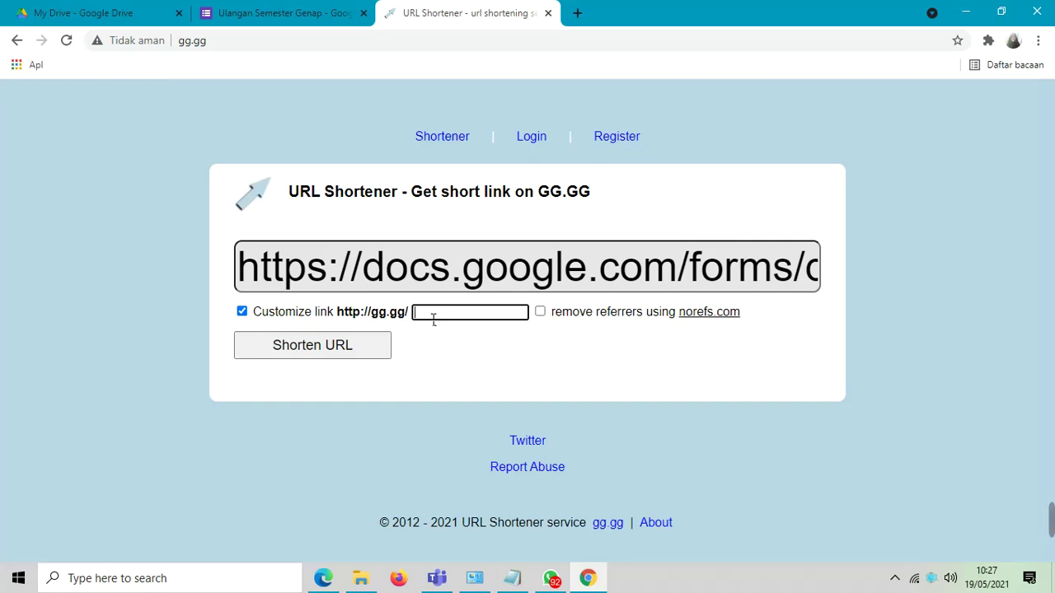
type("fisikaX. SMKN1")
key("BackSpace")
type("6Kendari")
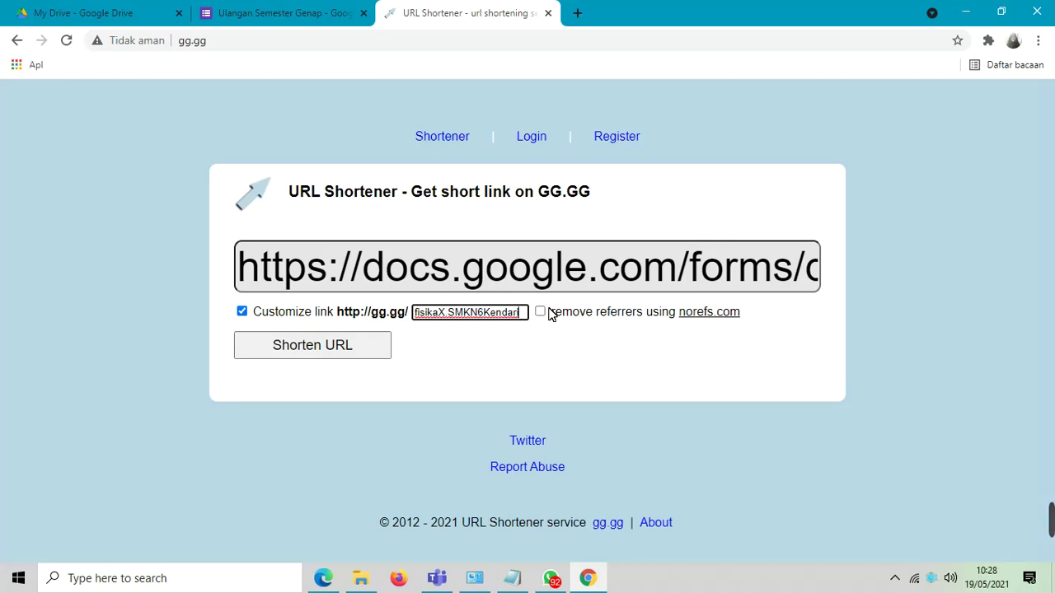
left_click(325, 353)
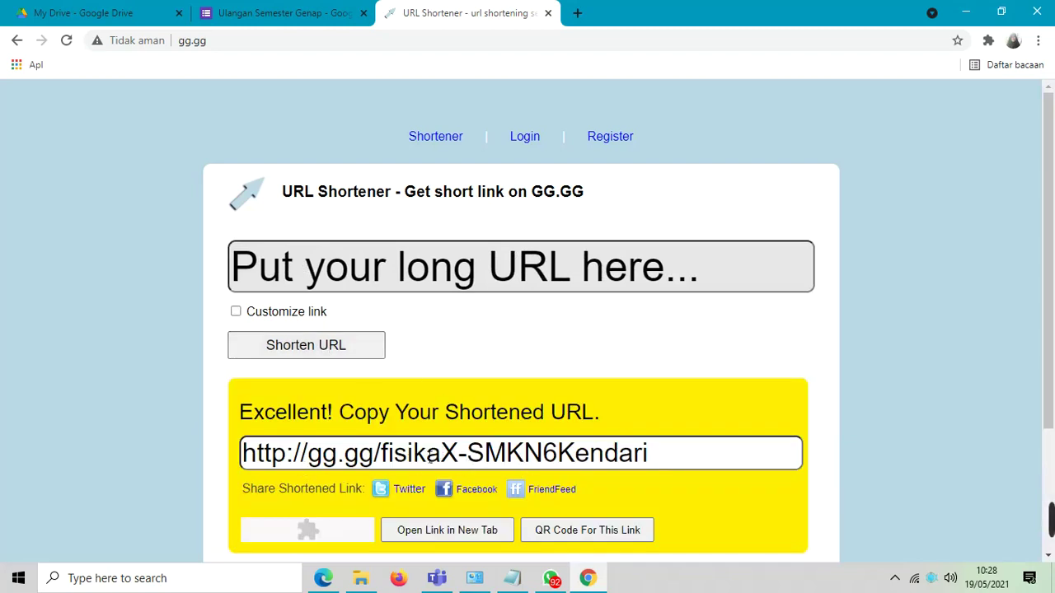
left_click(676, 461)
left_click_drag(676, 462, 221, 452)
key("ctrl+c")
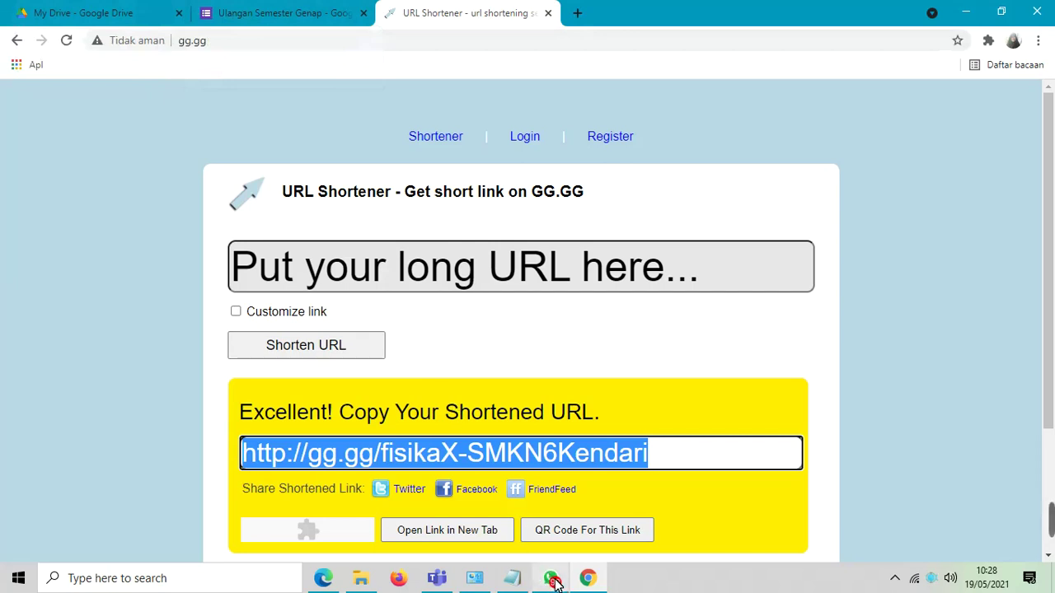
mouse_move(554, 582)
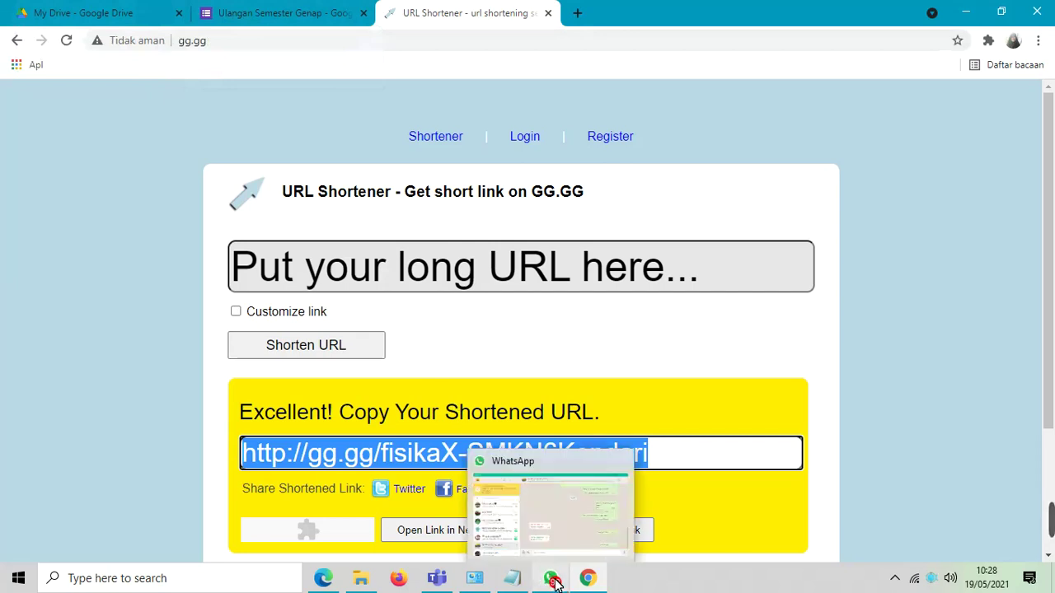
left_click(554, 582)
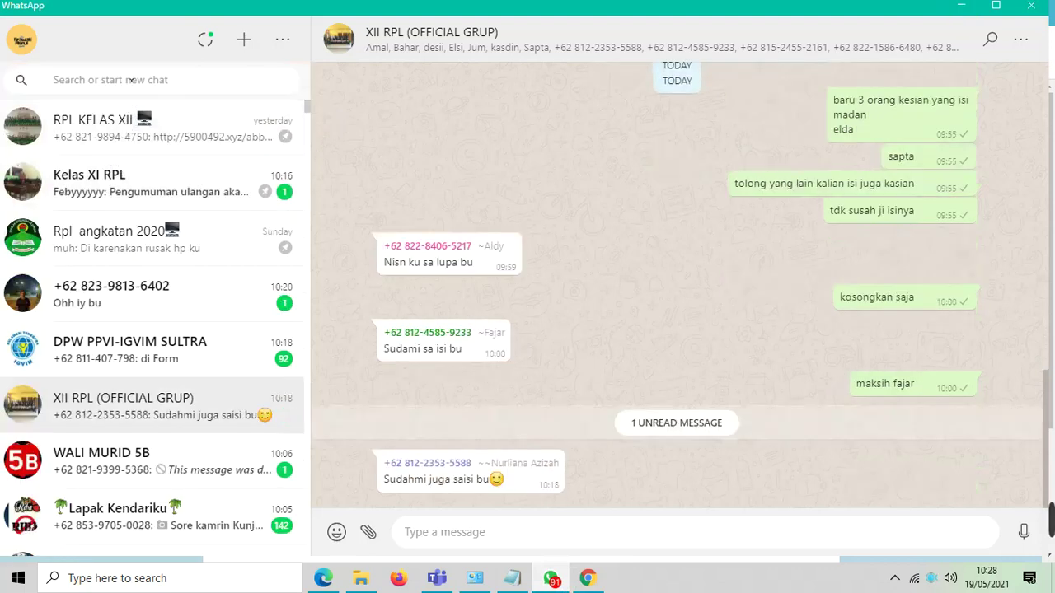
- Focus the WhatsApp chat search box, then minimize WhatsApp to return to the gg.gg page
left_click(132, 80)
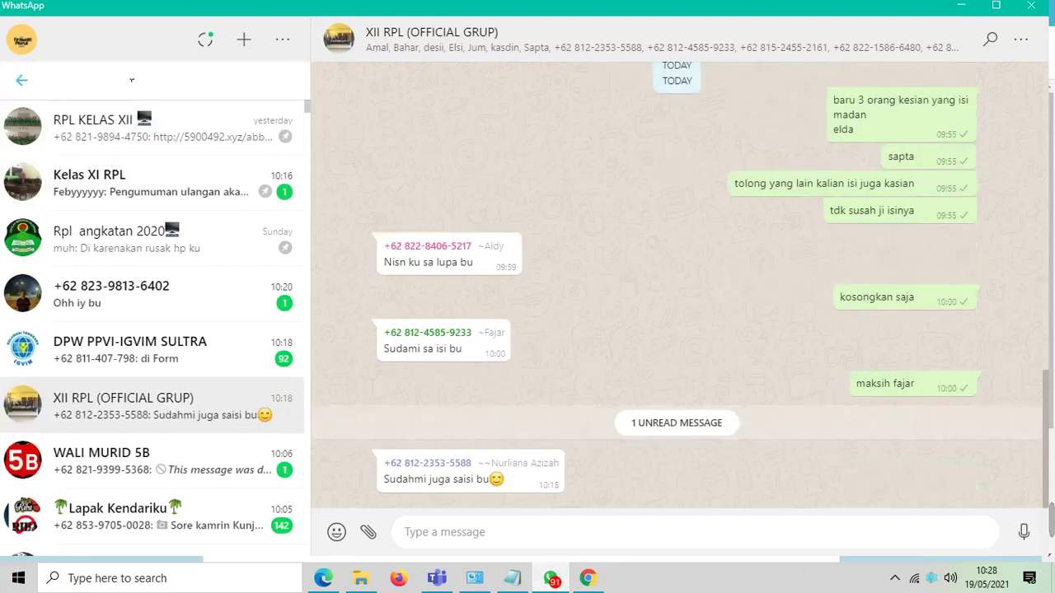
left_click(970, 10)
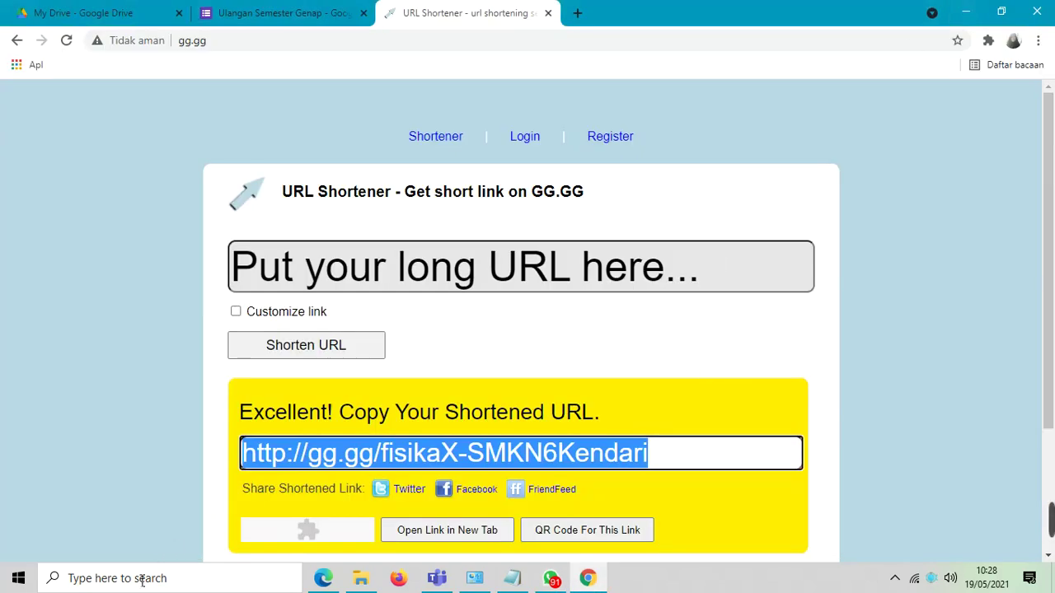
left_click(511, 578)
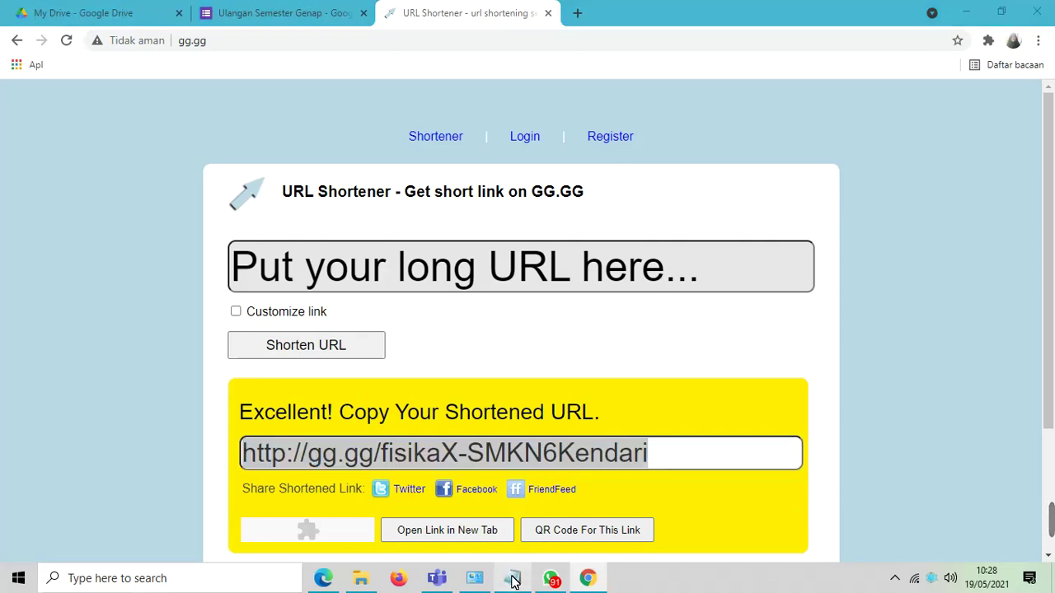
left_click(193, 150)
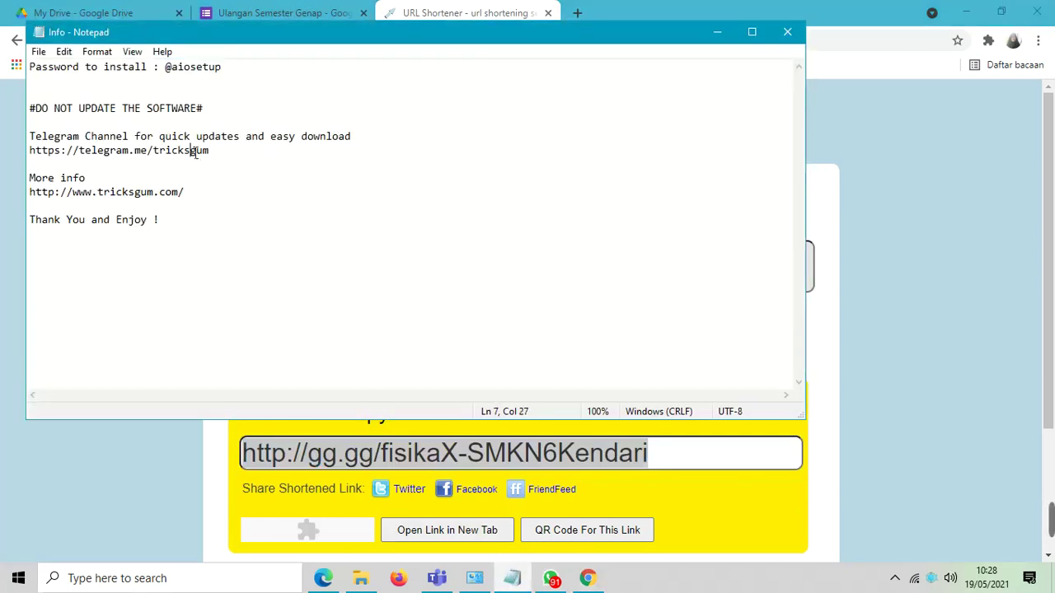
left_click(40, 52)
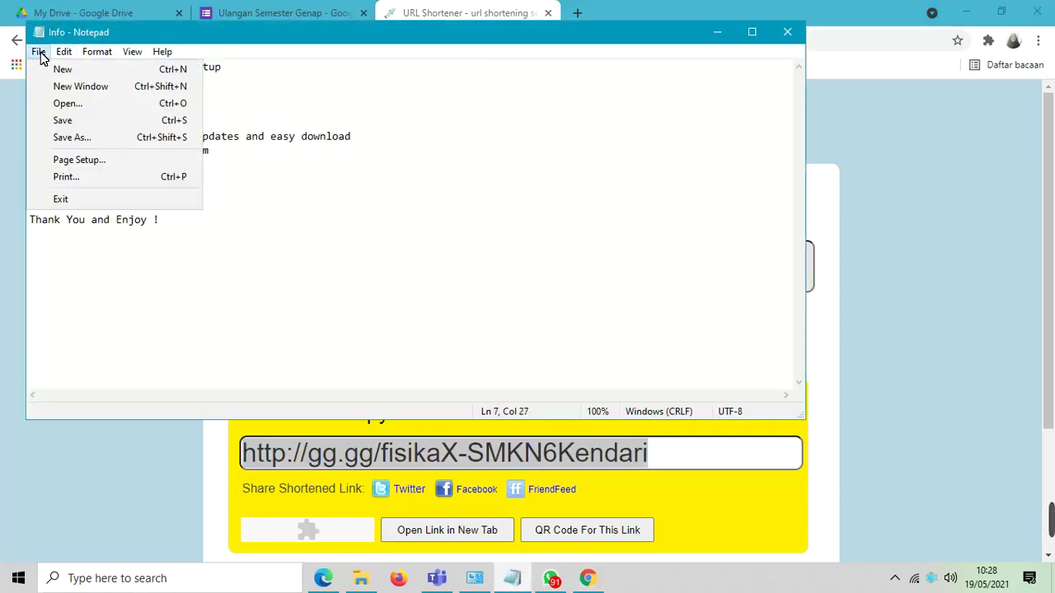
left_click(58, 69)
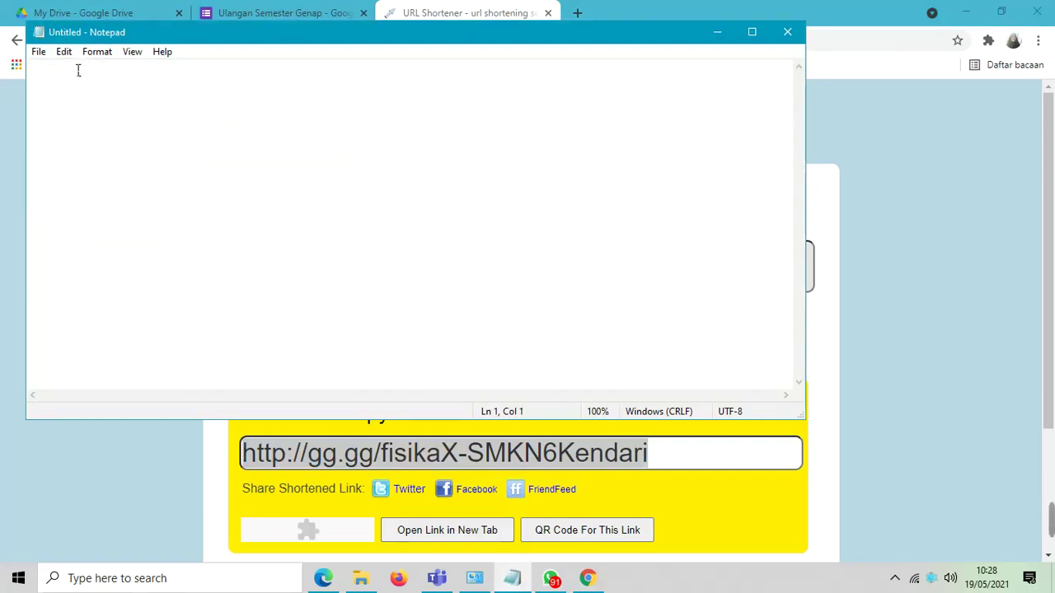
key("ctrl+v")
key("Return")
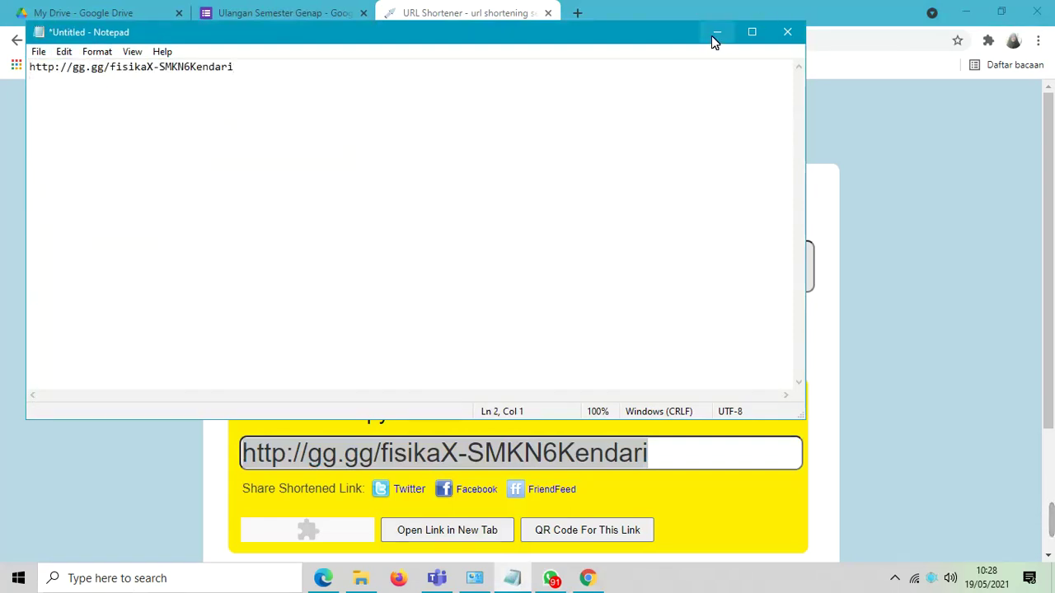
- Minimize Notepad and Chrome to the desktop and bring up the screen recorder
left_click(714, 35)
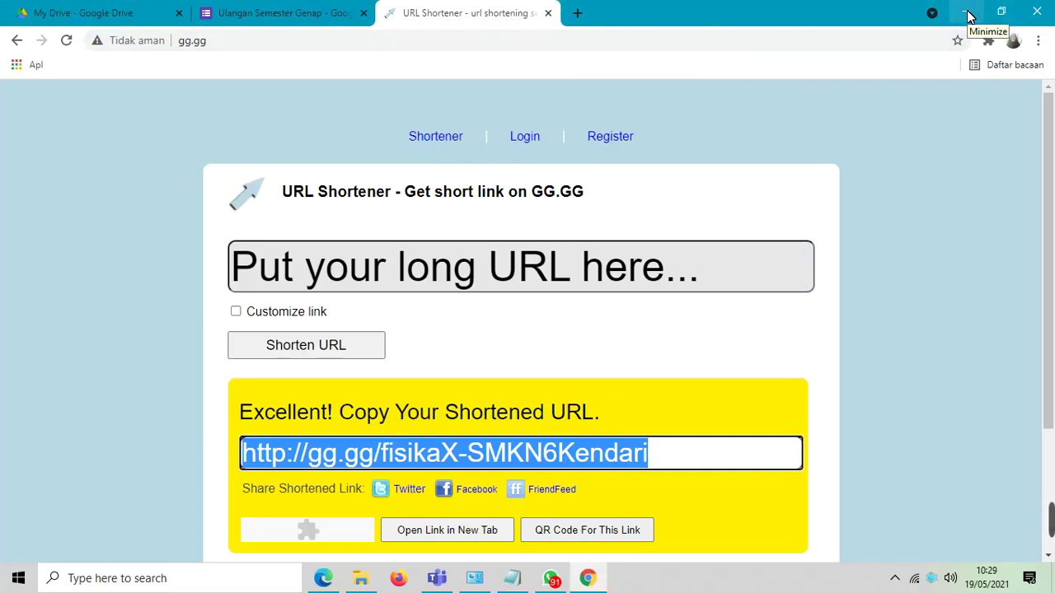
left_click(970, 17)
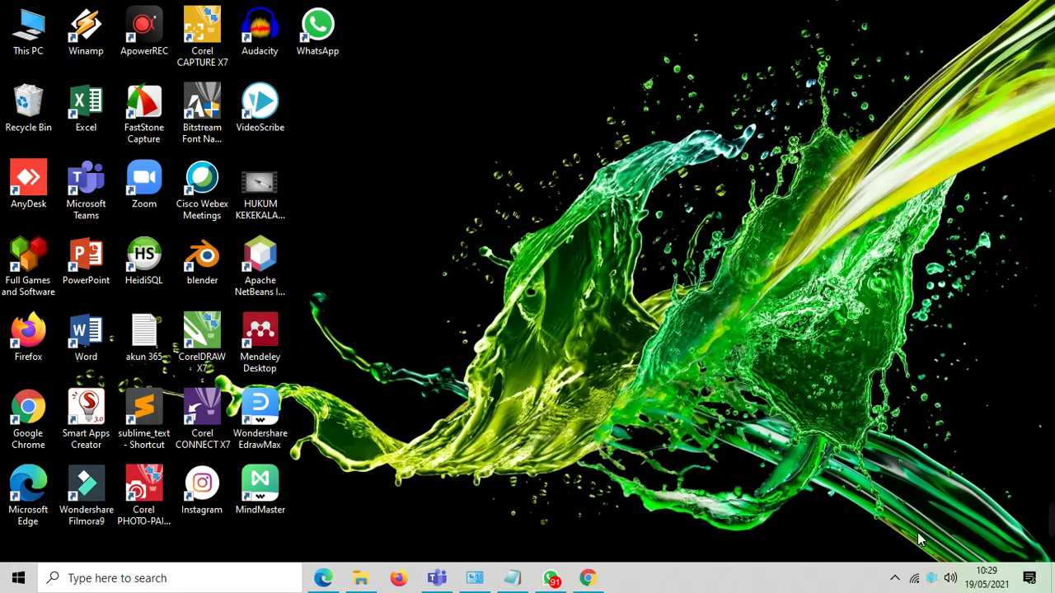
left_click(932, 581)
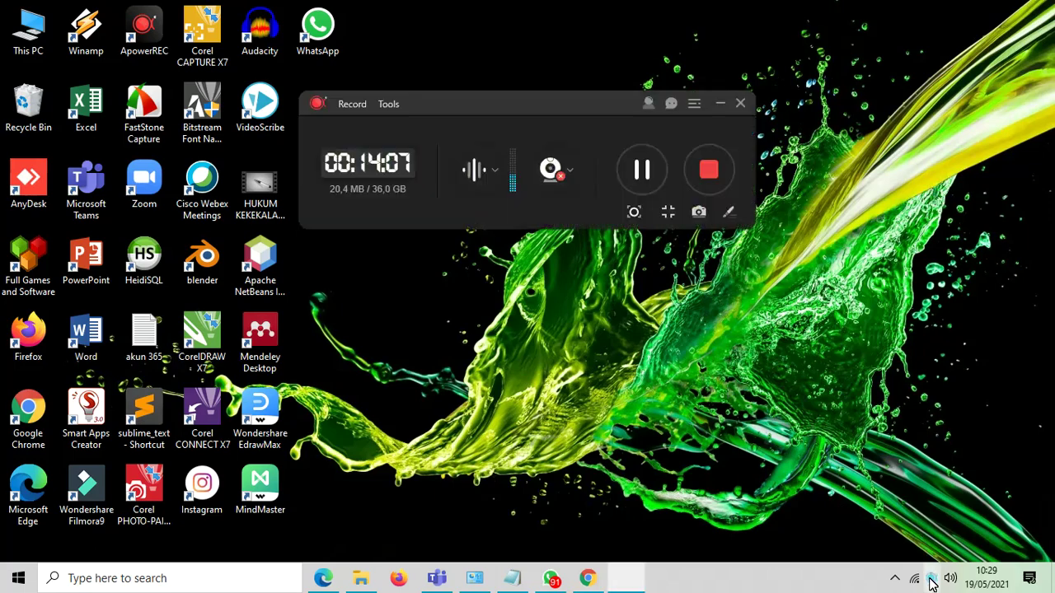